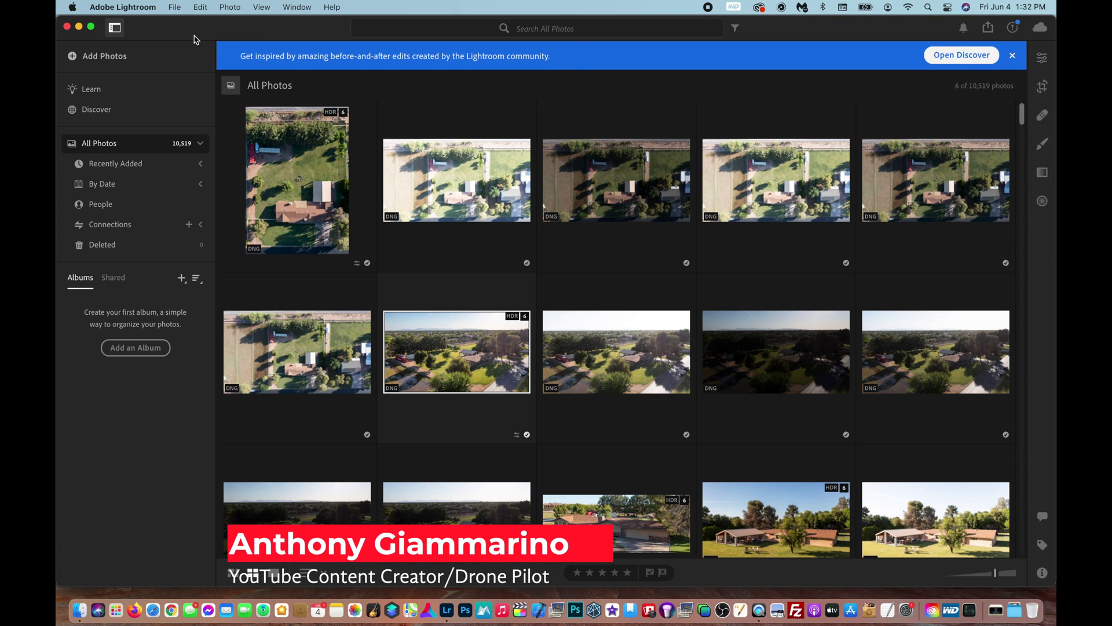
Check the Lightroom version information from the app menu, then dismiss it.
click(116, 8)
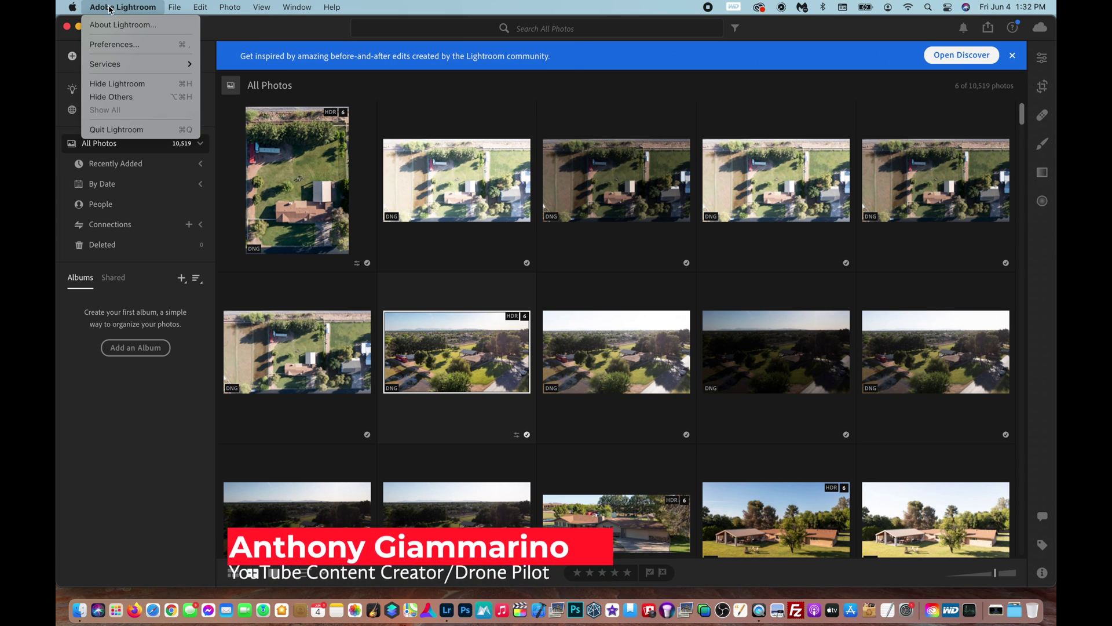
click(121, 24)
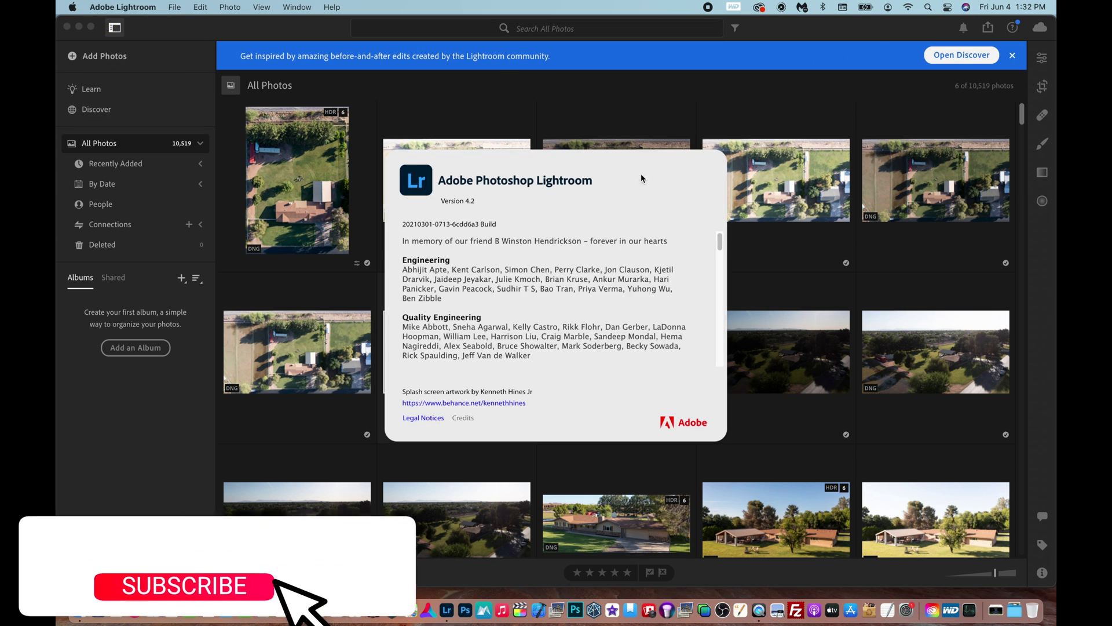
click(454, 215)
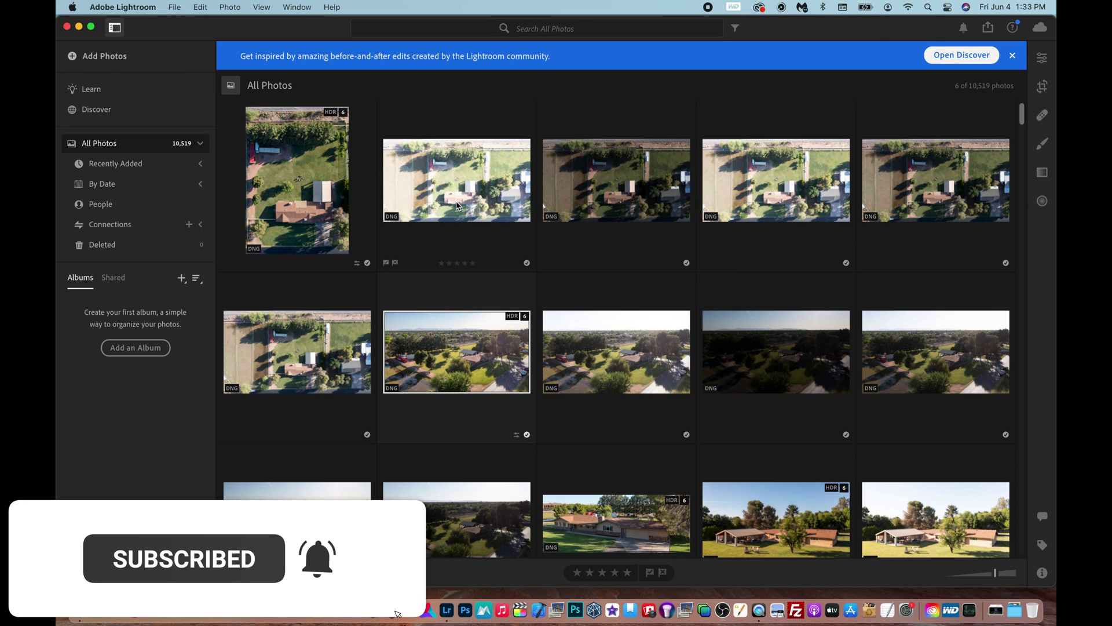
click(139, 7)
click(121, 25)
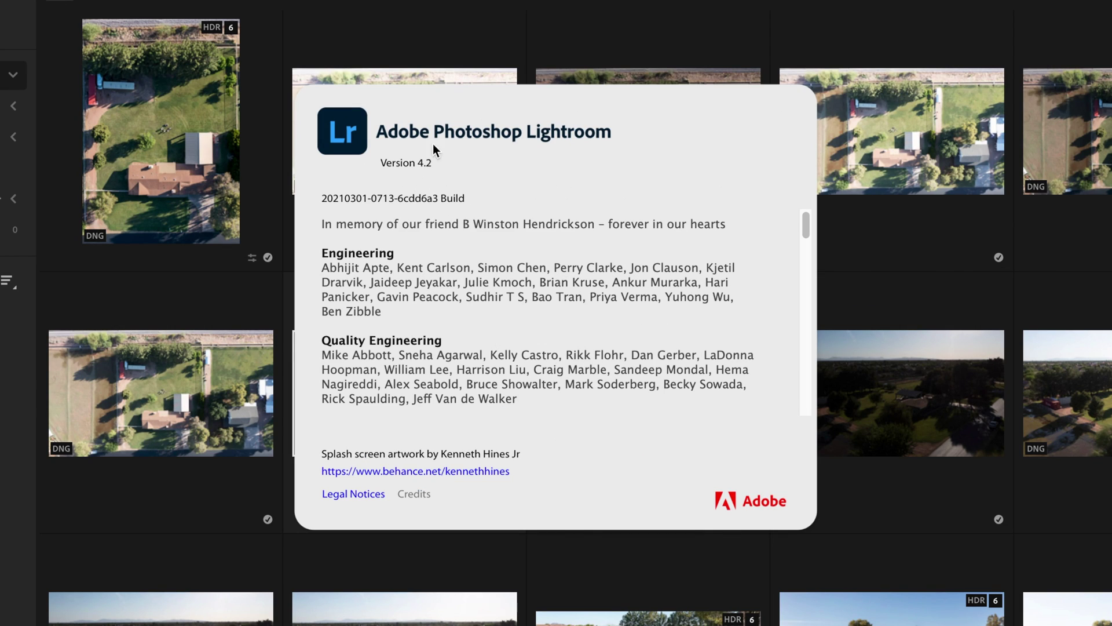
key(Escape)
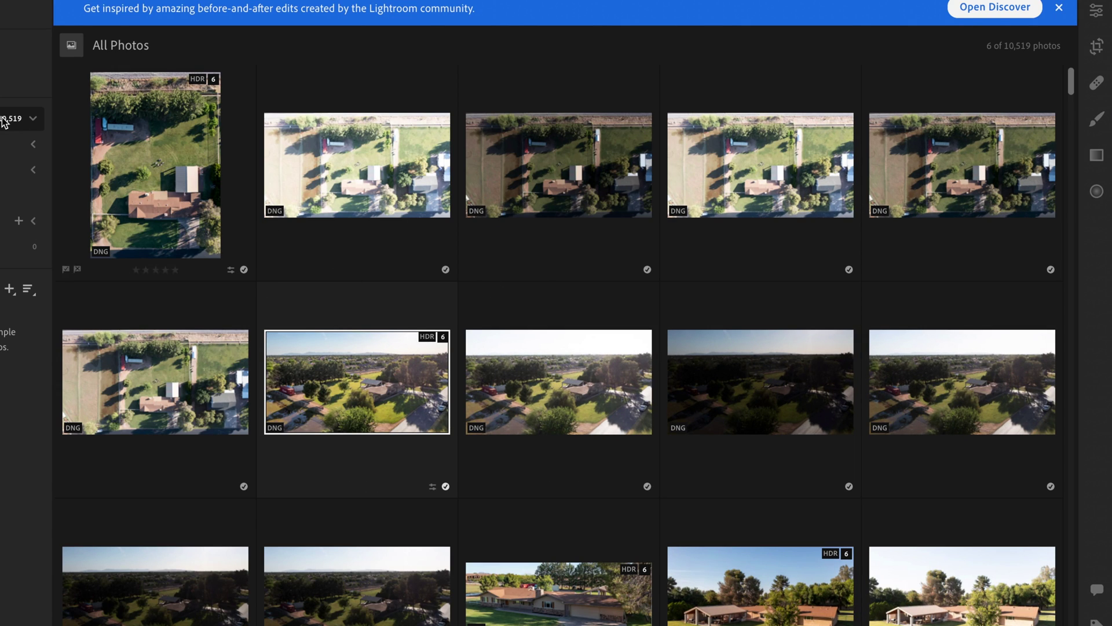
Expand and collapse the Recently Added list to review recent imports.
scroll(399, 318, down, 5)
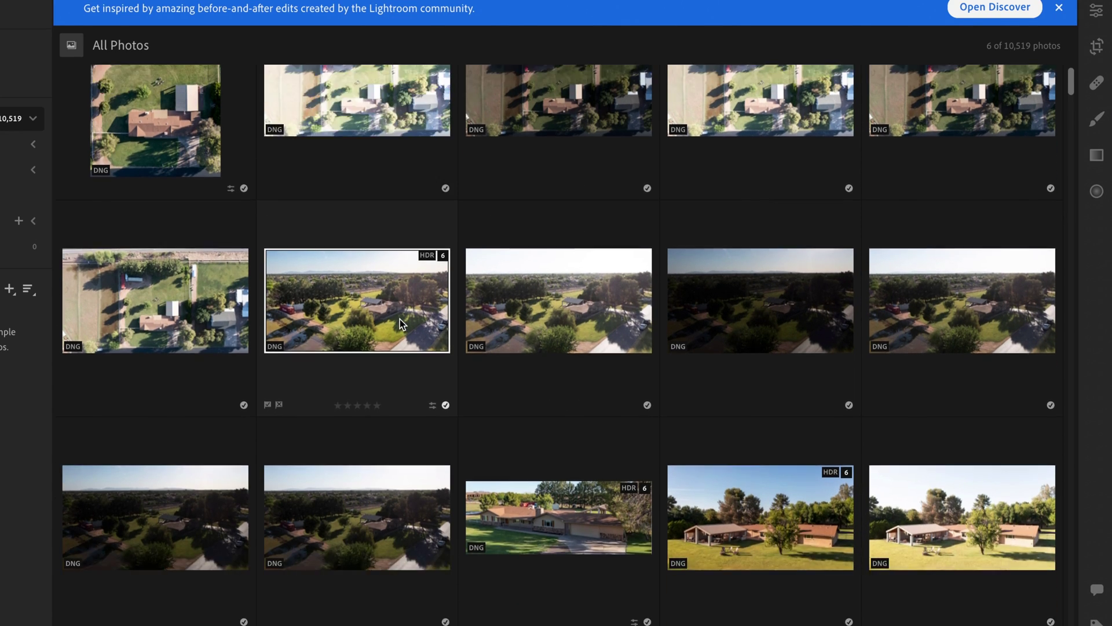
scroll(399, 319, up, 5)
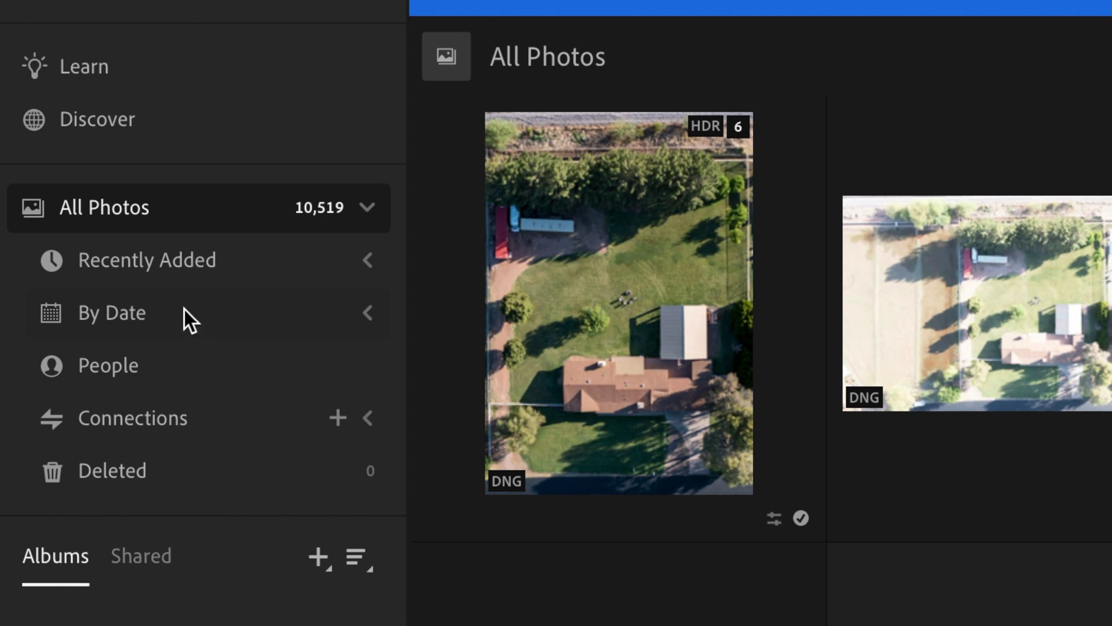
click(369, 261)
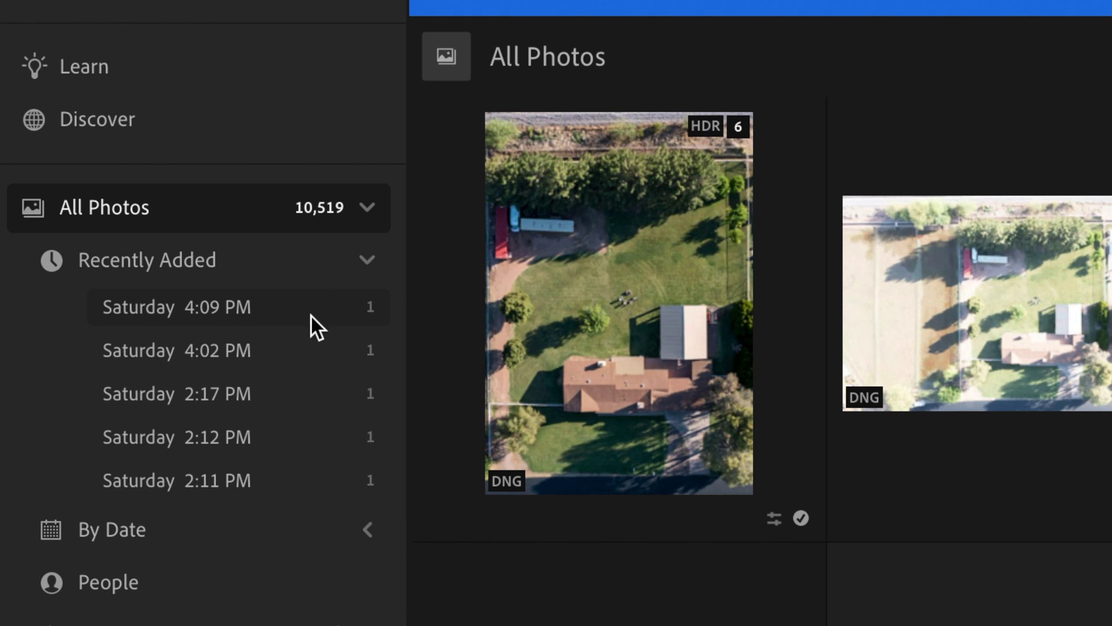
click(356, 266)
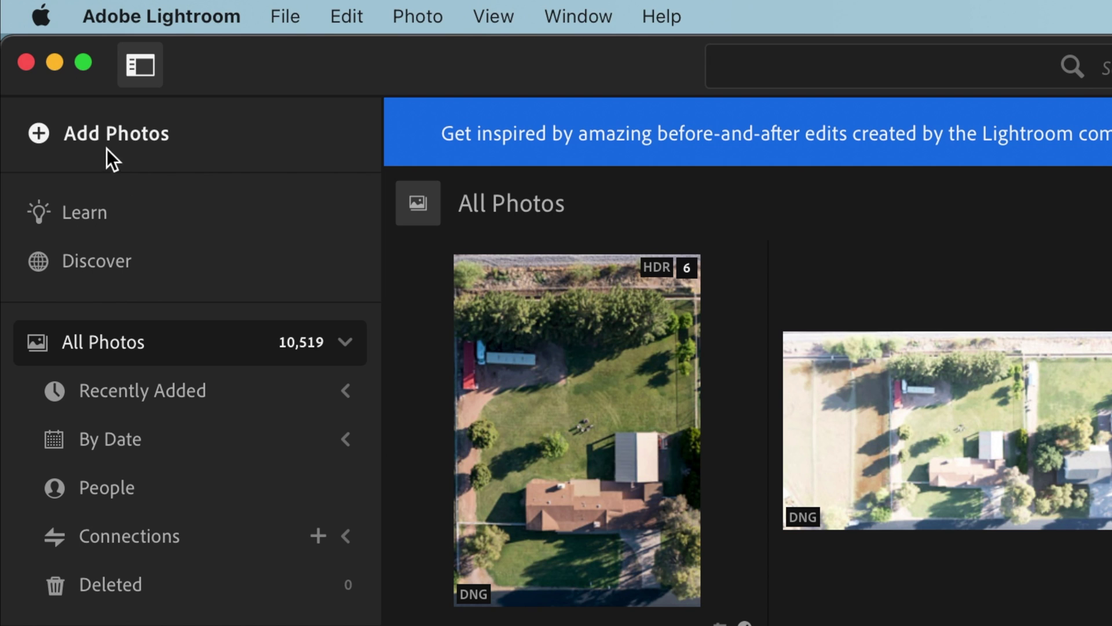
Add photos from Pictures, selecting the drone shots in the 5-24-2021 folder.
click(152, 136)
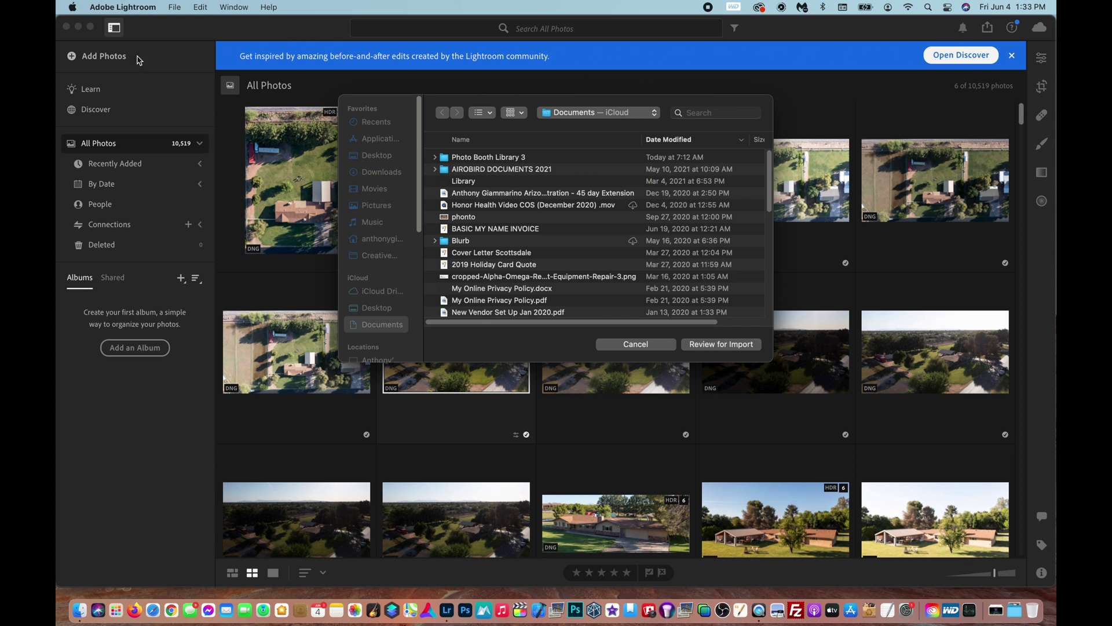
click(377, 205)
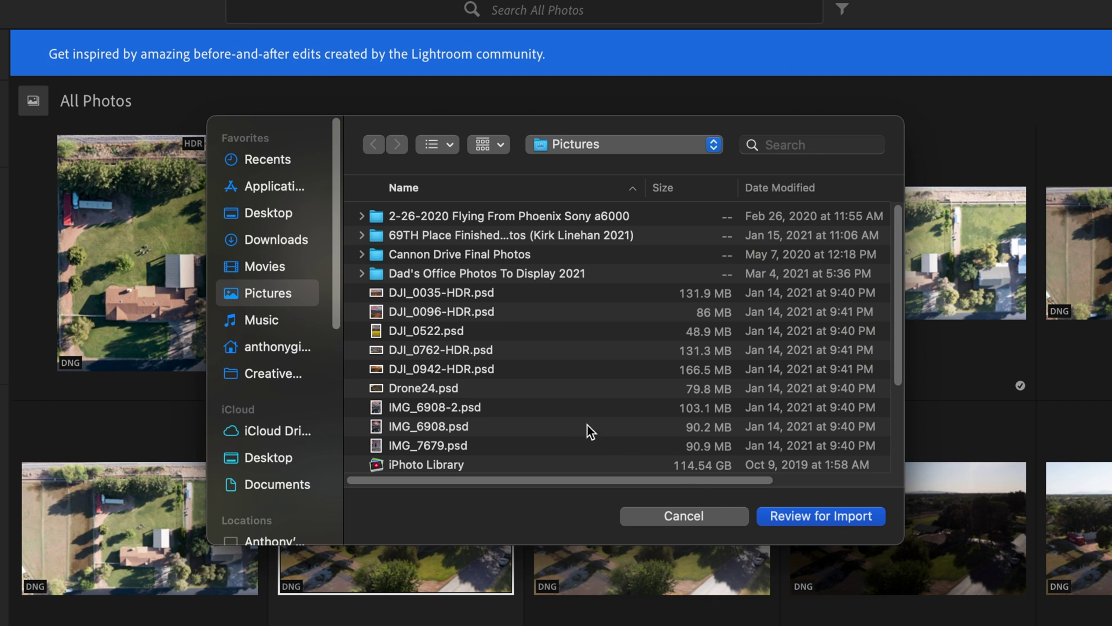
scroll(587, 426, down, 5)
scroll(576, 416, up, 2)
click(474, 305)
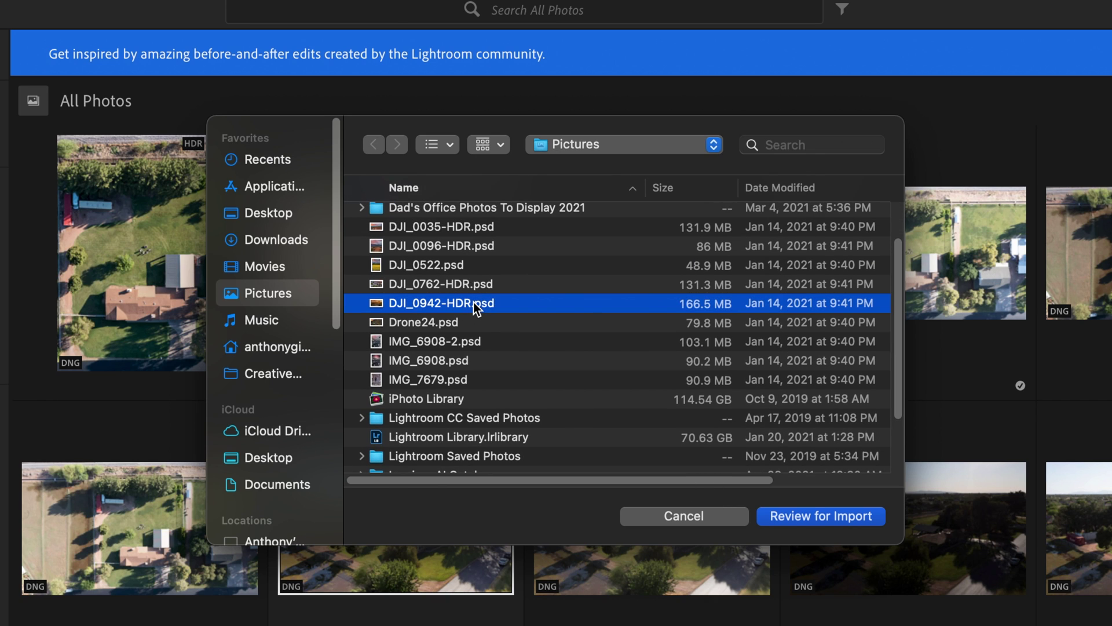
shift+click(444, 232)
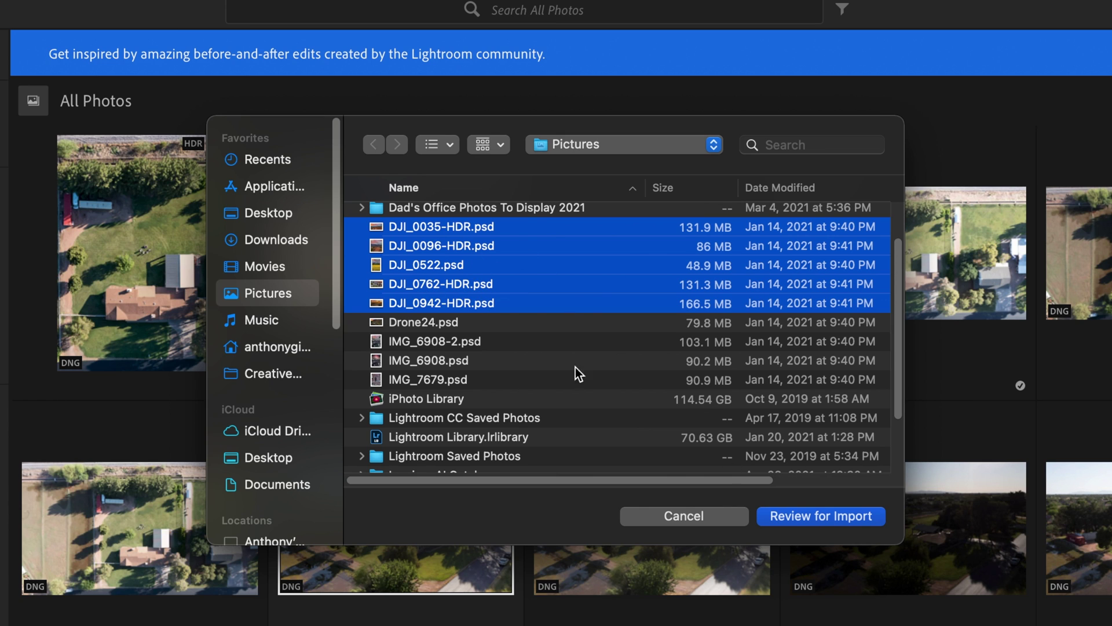
click(519, 319)
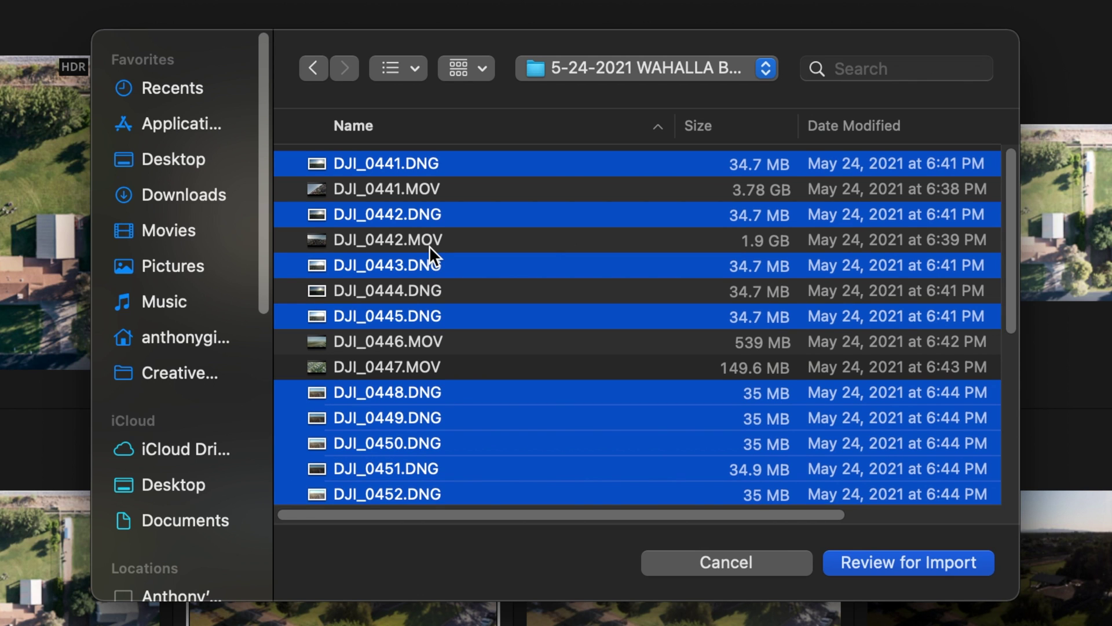
scroll(430, 246, down, 10)
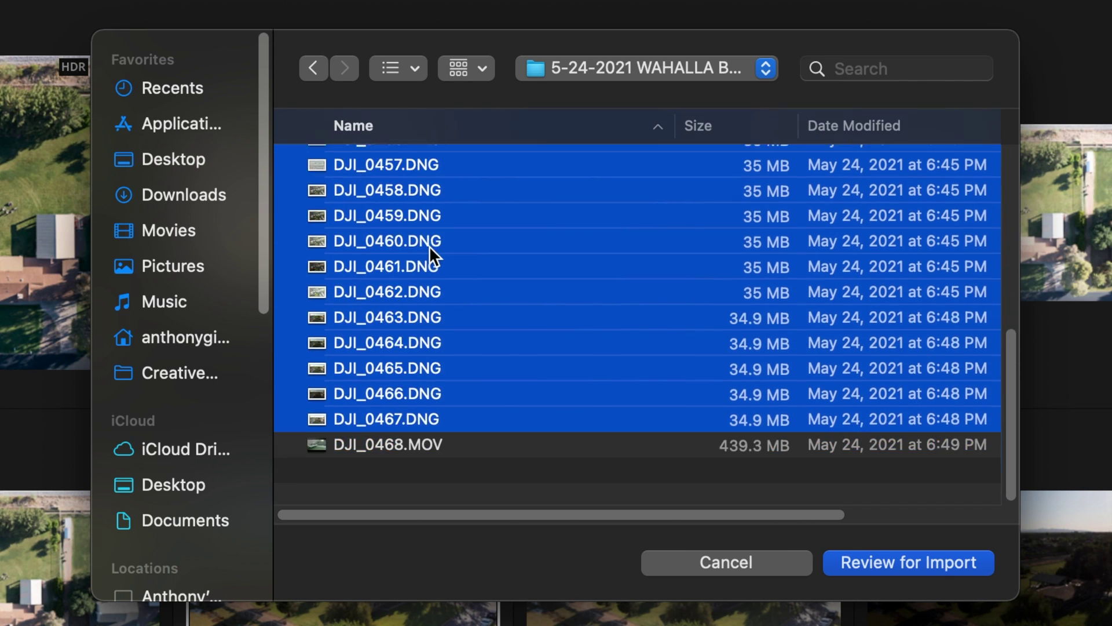
scroll(429, 245, up, 10)
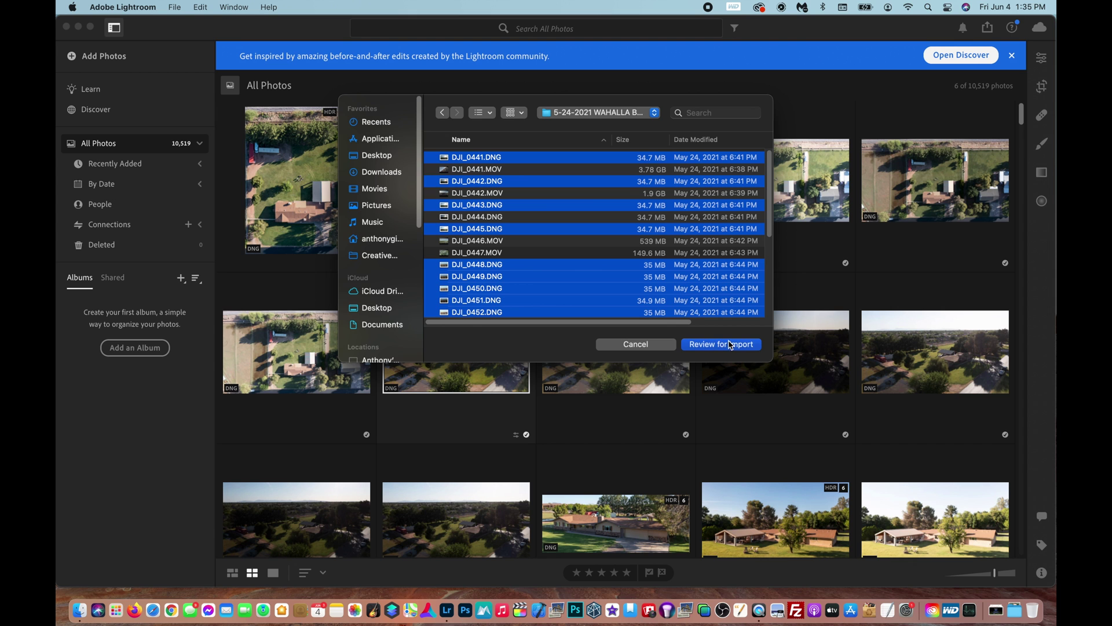
Import all 24 reviewed DNG drone photos and browse the new Just now grid.
click(902, 561)
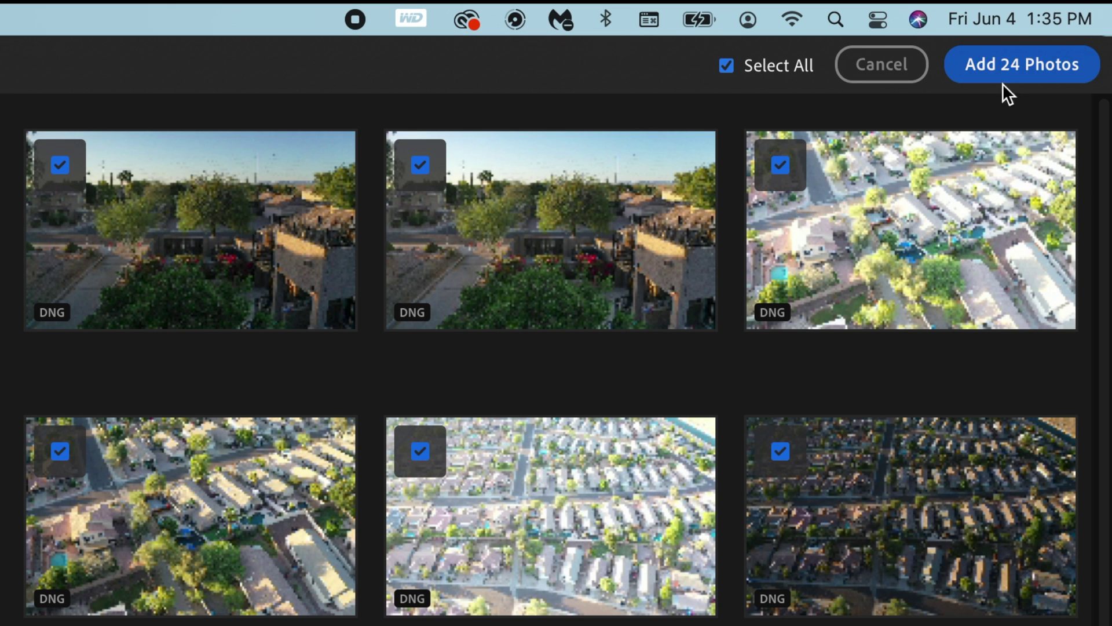
click(1007, 79)
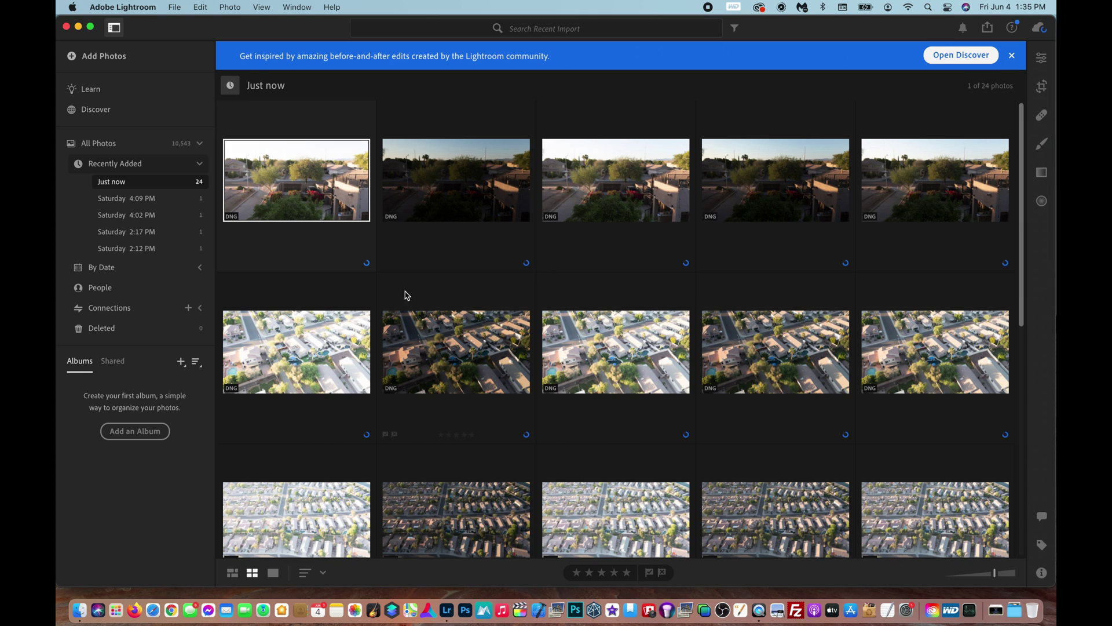
scroll(610, 447, down, 10)
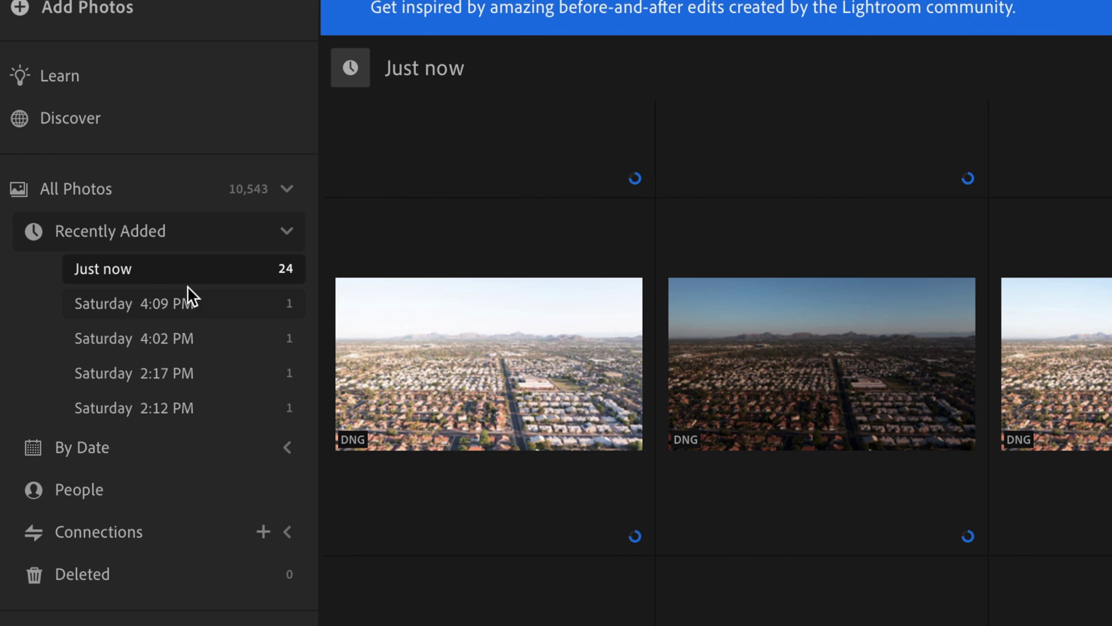
scroll(712, 355, up, 5)
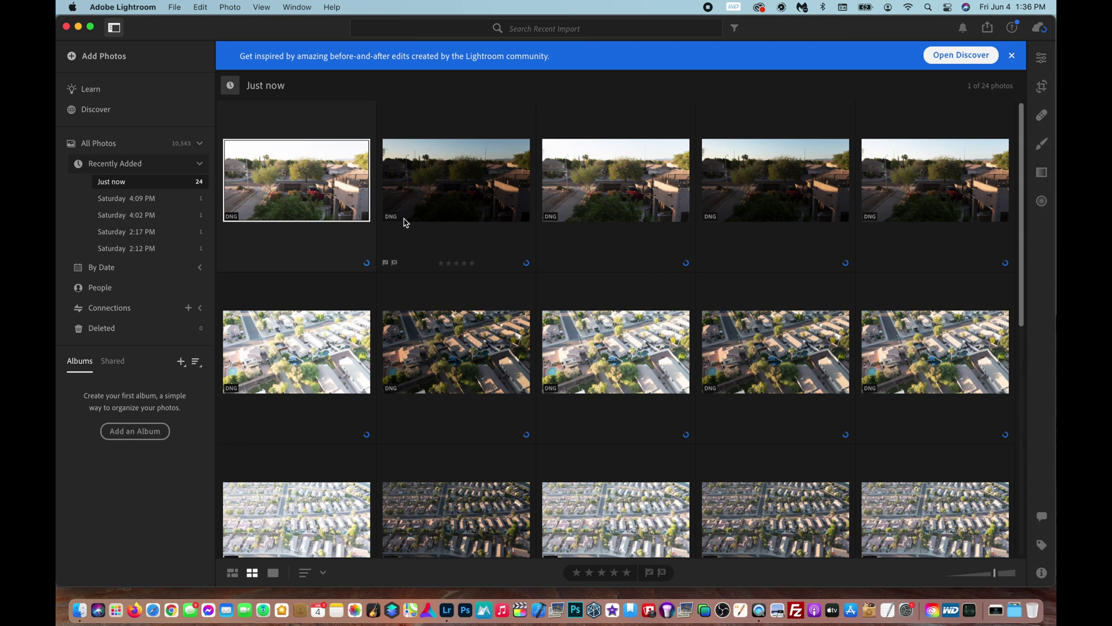
scroll(404, 222, down, 15)
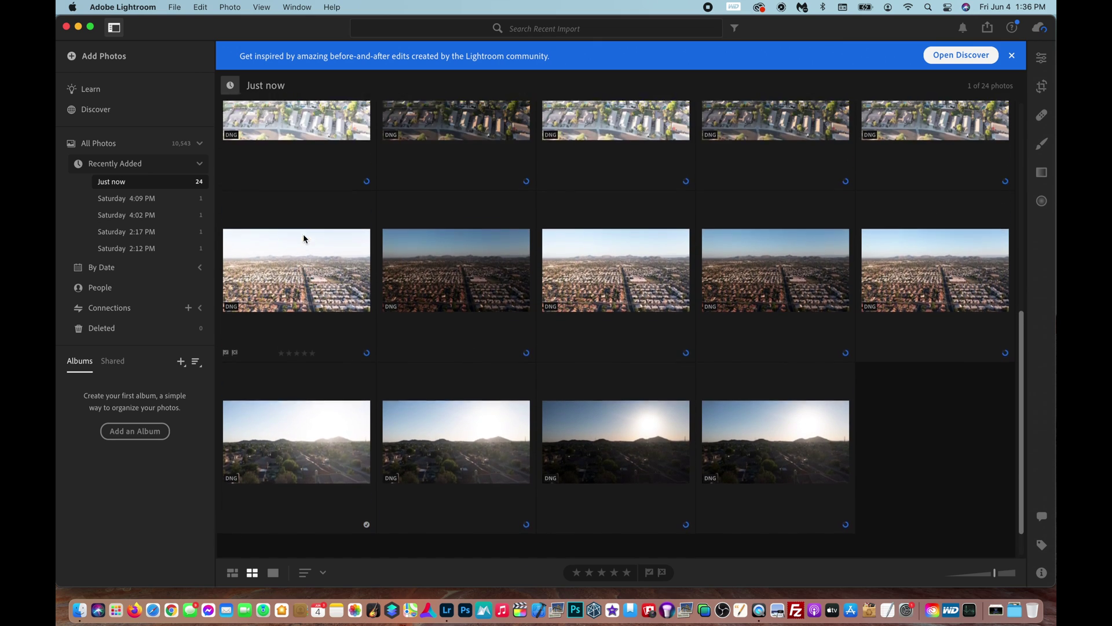
Select the bright city-skyline photo and launch HDR Merge via the 'hdr' command search.
click(302, 338)
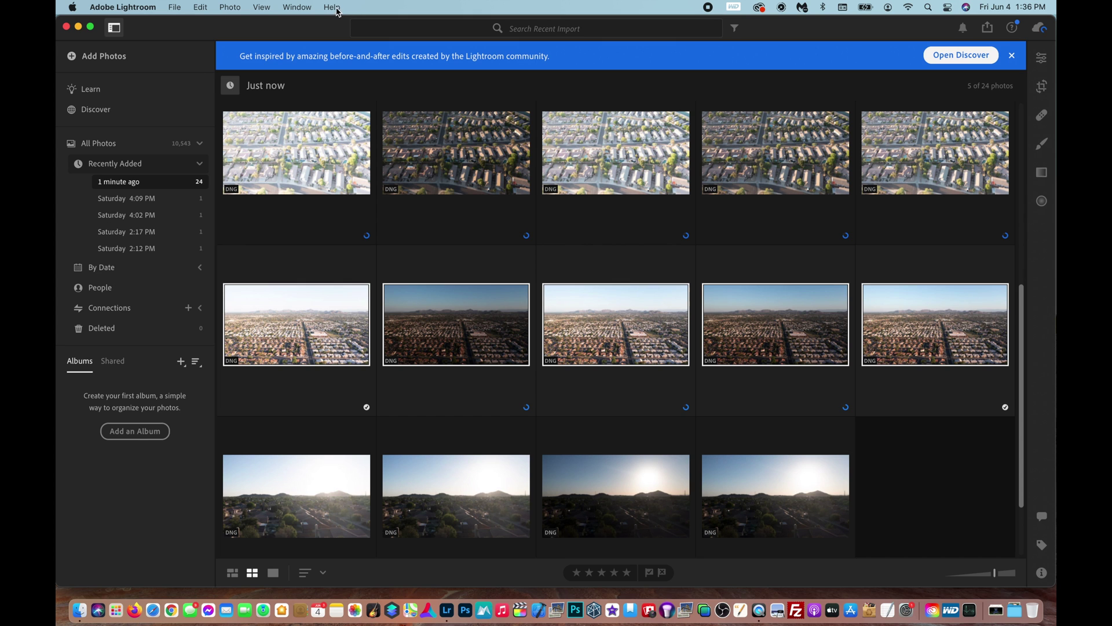
click(334, 8)
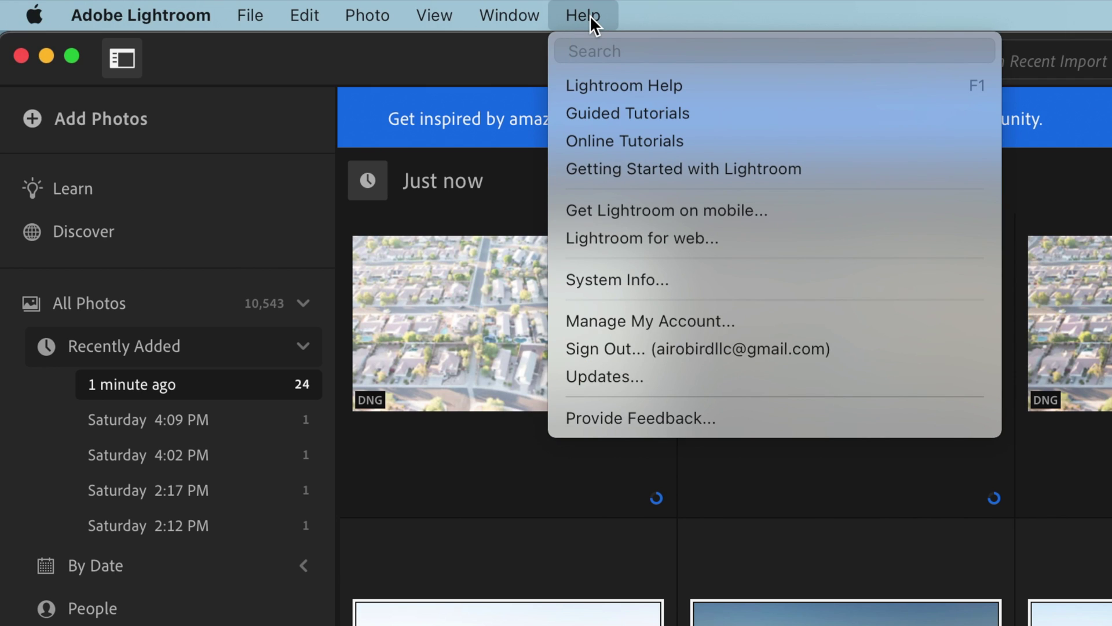
text(hdr)
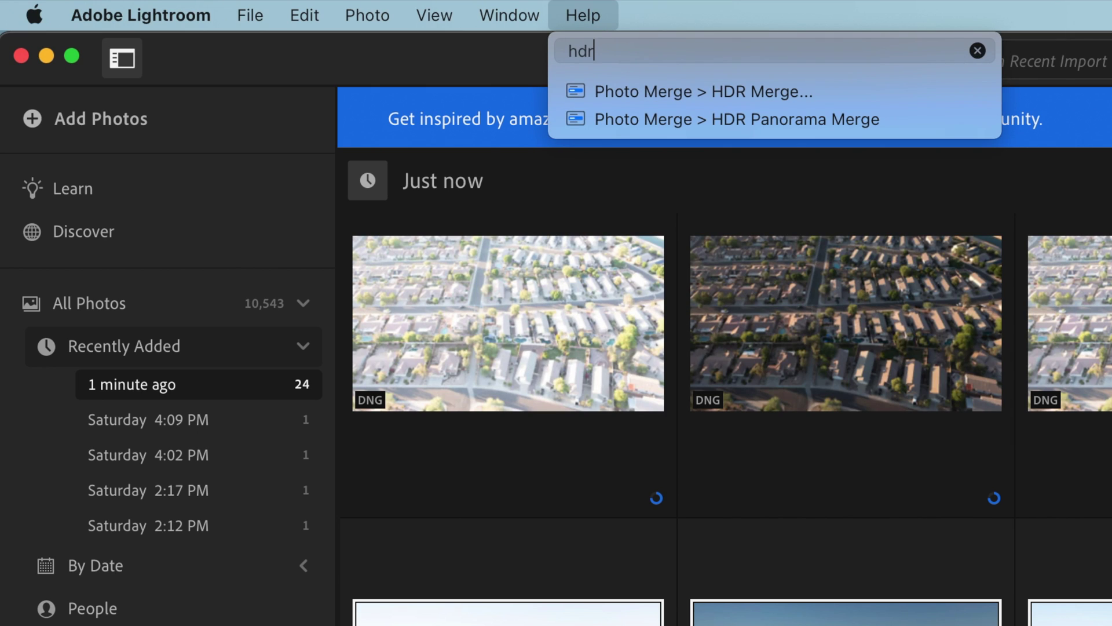
mouse_move(638, 95)
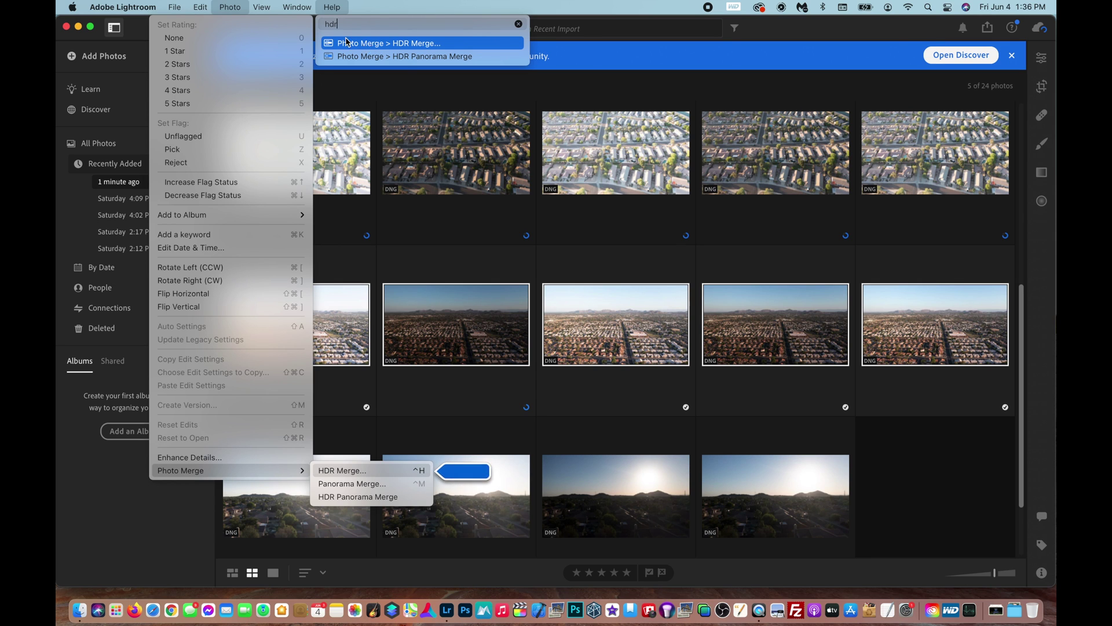
mouse_move(226, 5)
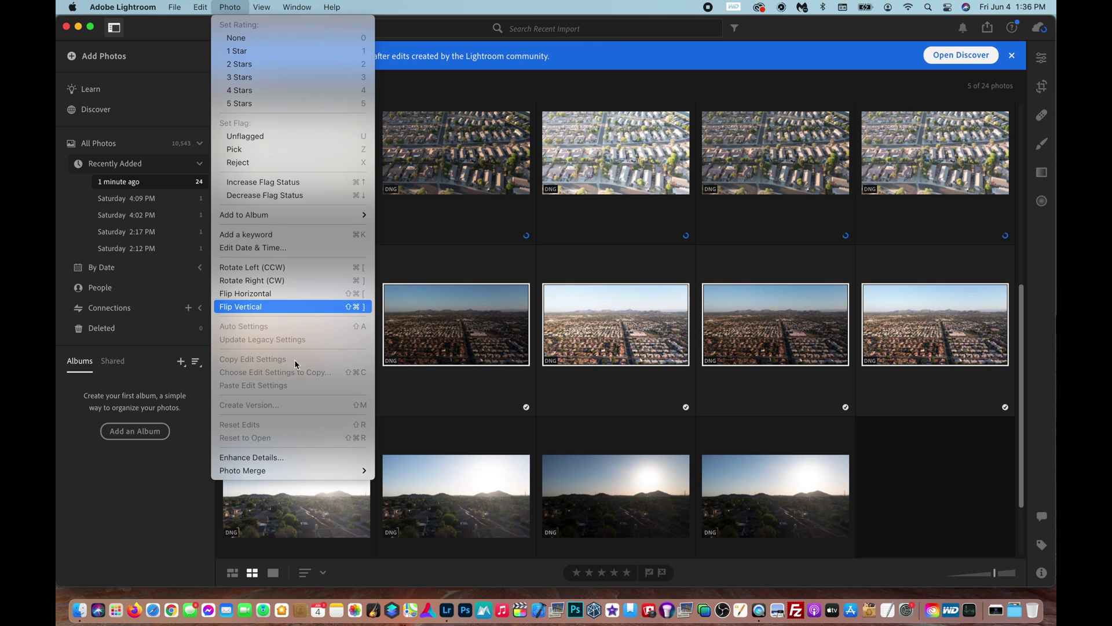
mouse_move(315, 471)
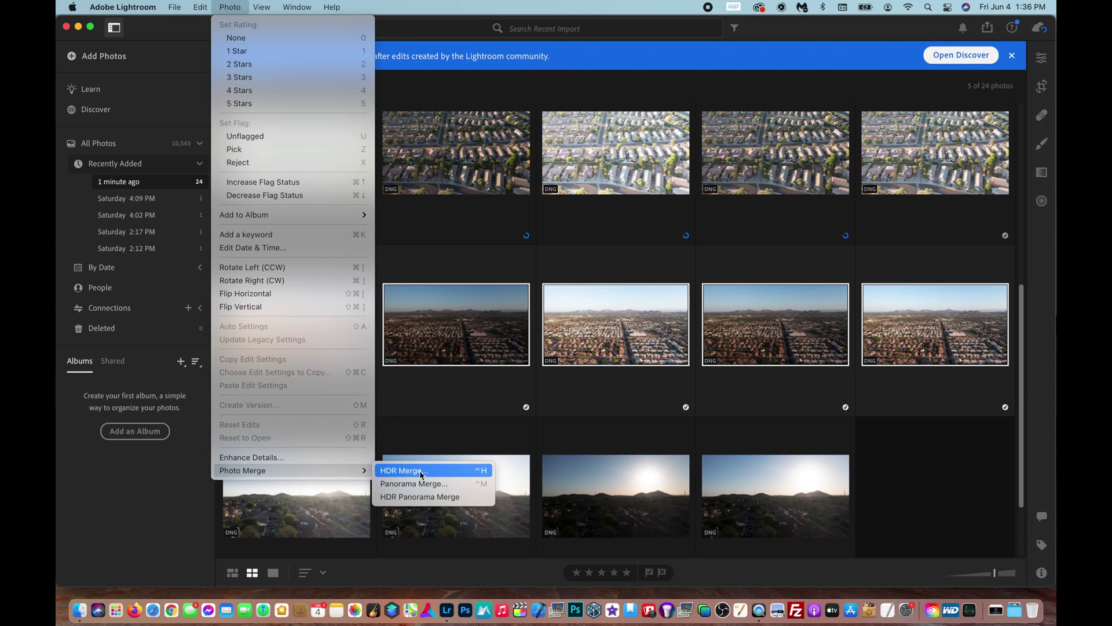
click(431, 471)
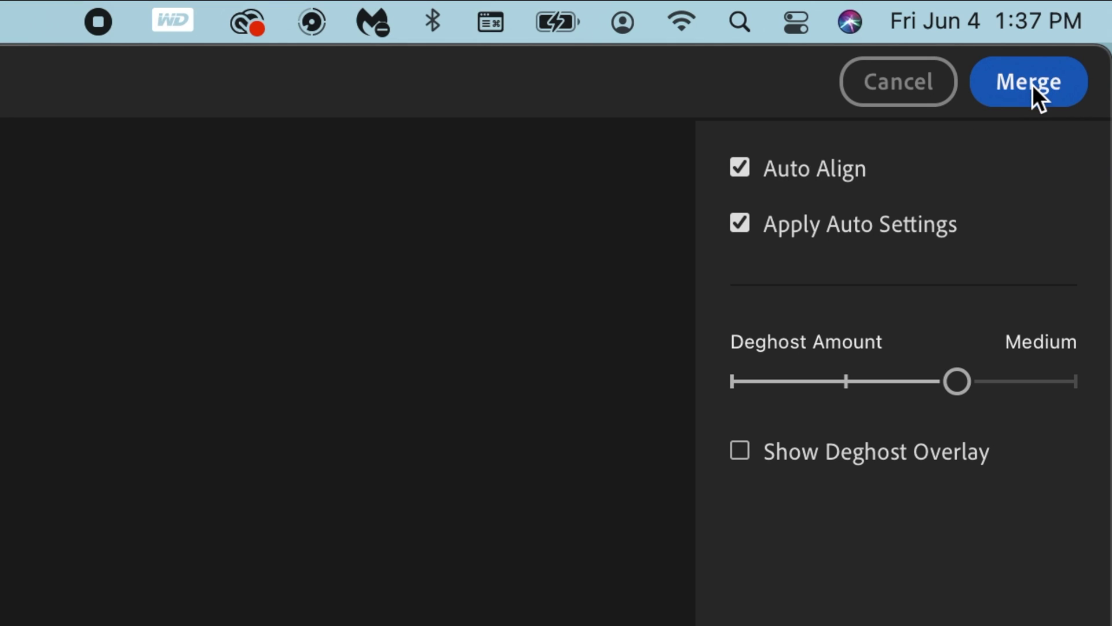
Merge into HDR with Auto Align, Apply Auto Settings and Medium deghost.
click(1032, 85)
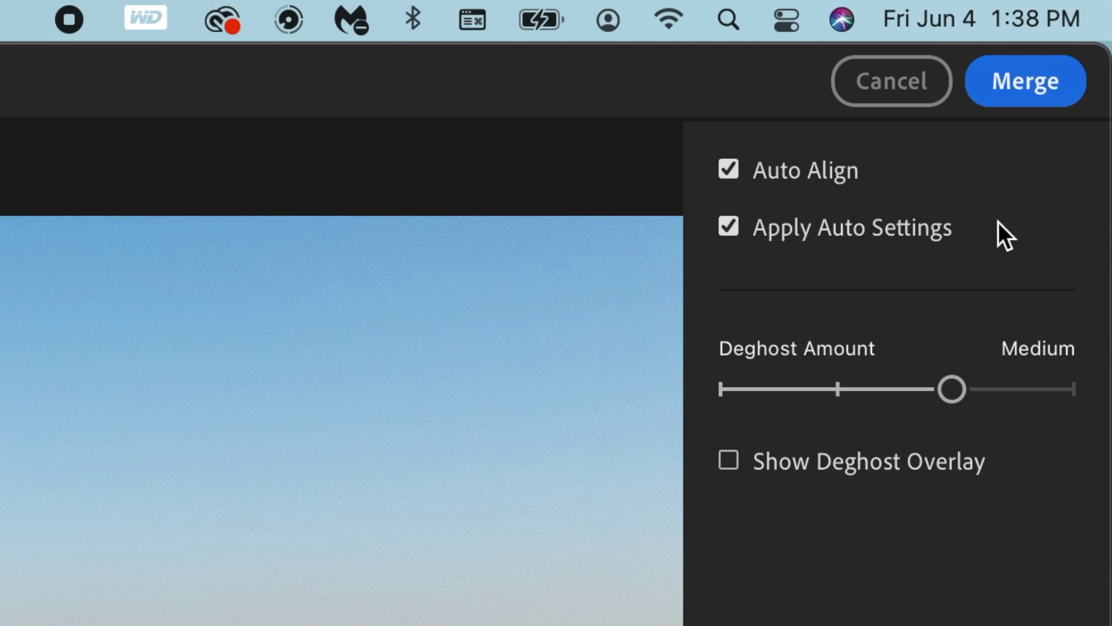
click(1018, 86)
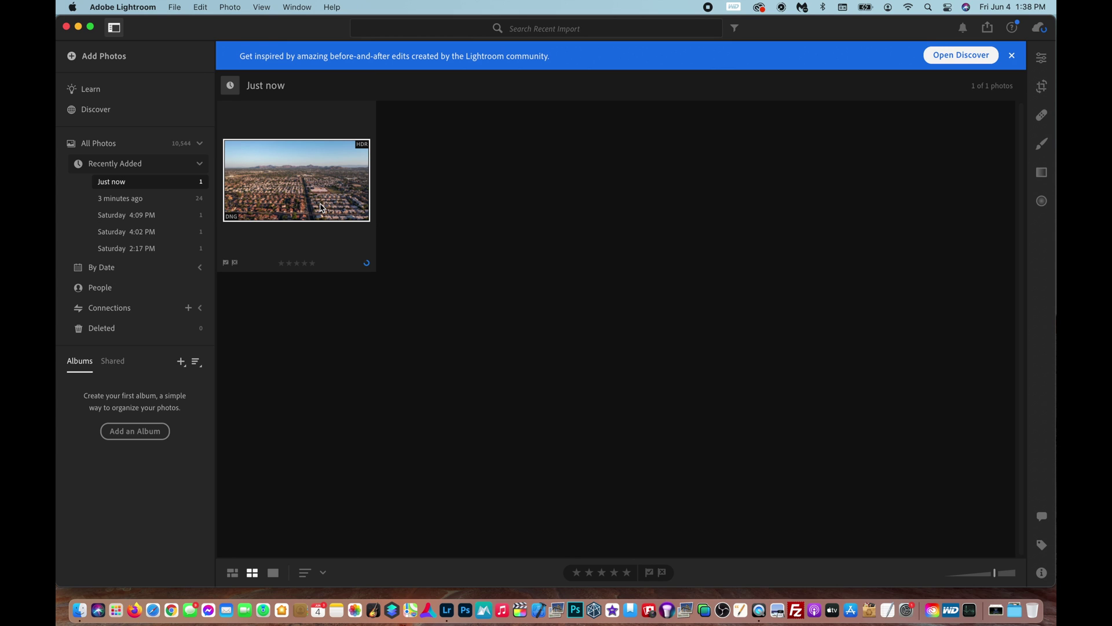
Open the merged HDR photo in loupe view, close the Discover banner, and show Edit adjustments.
double_click(322, 207)
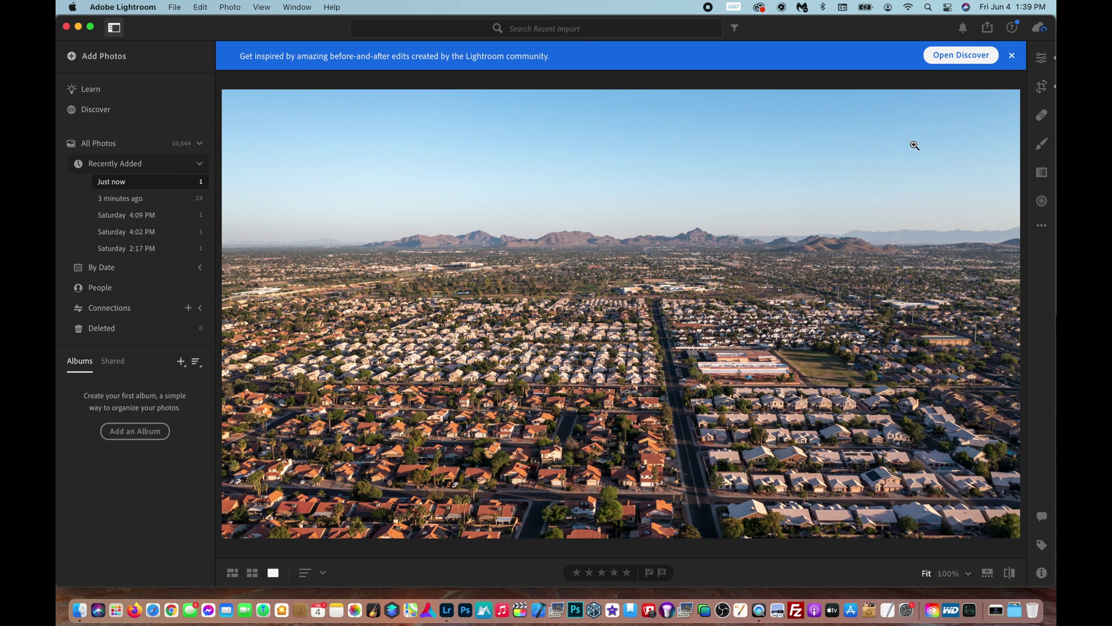
click(1013, 58)
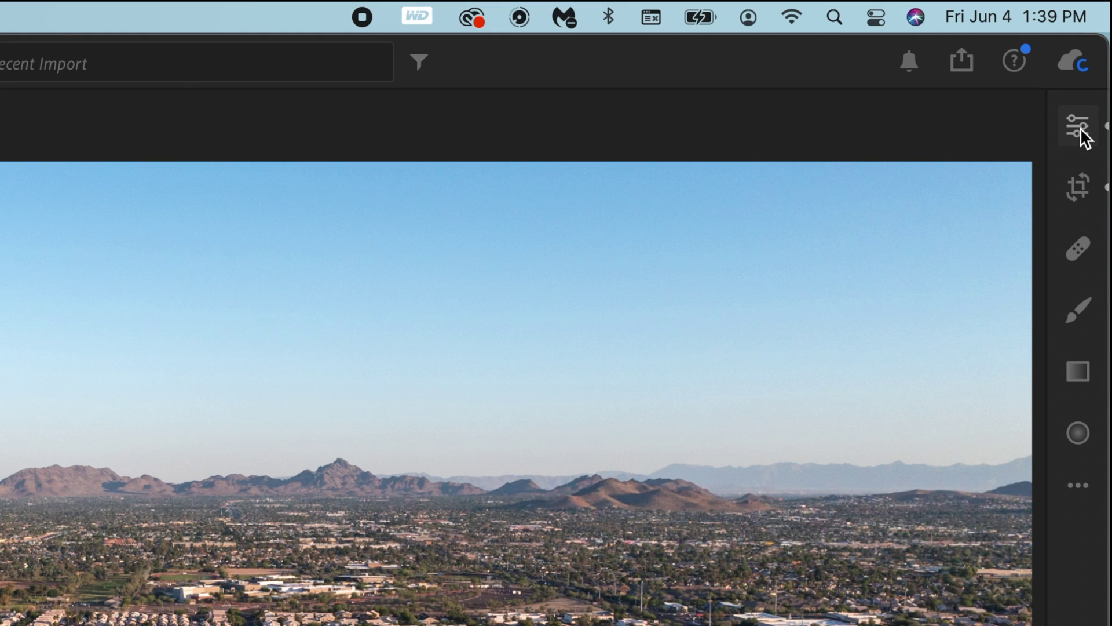
click(1081, 132)
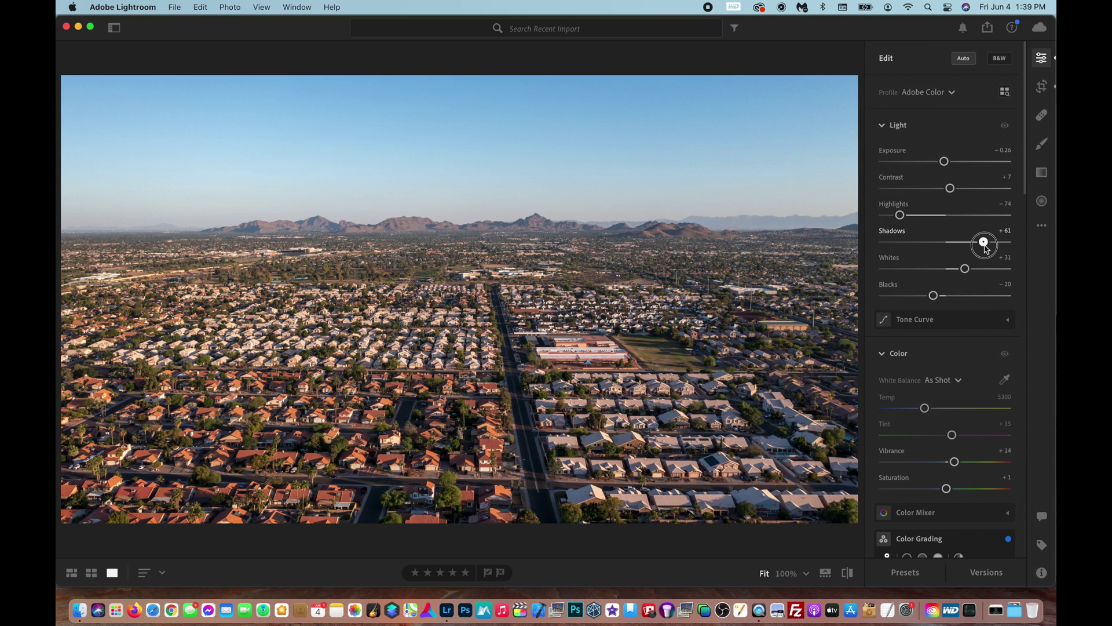
Push Shadows to +100 to brighten the darker rooftops and streets.
drag(996, 386, 1022, 402)
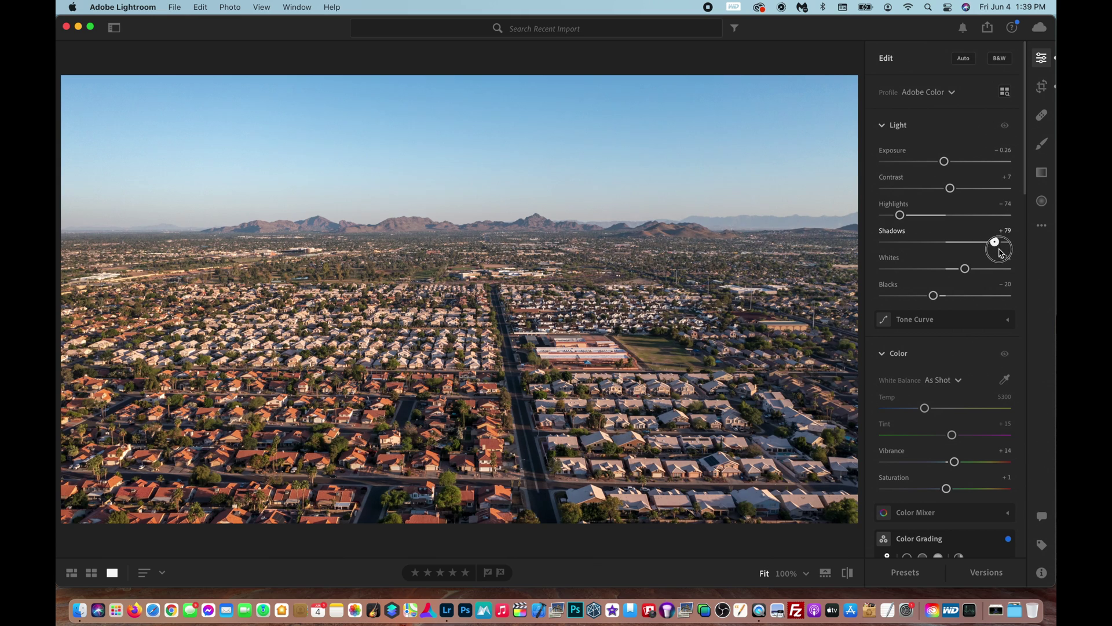
drag(998, 250, 1032, 257)
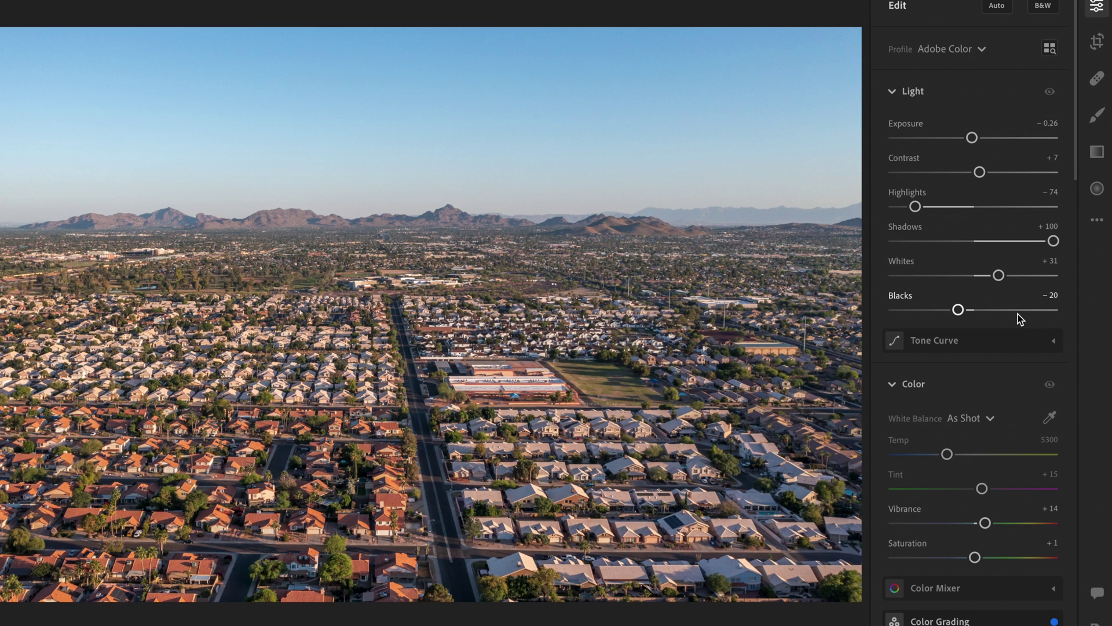
In Effects, set Dehaze to +21, Texture to +3 and Clarity to +4.
scroll(1018, 314, down, 10)
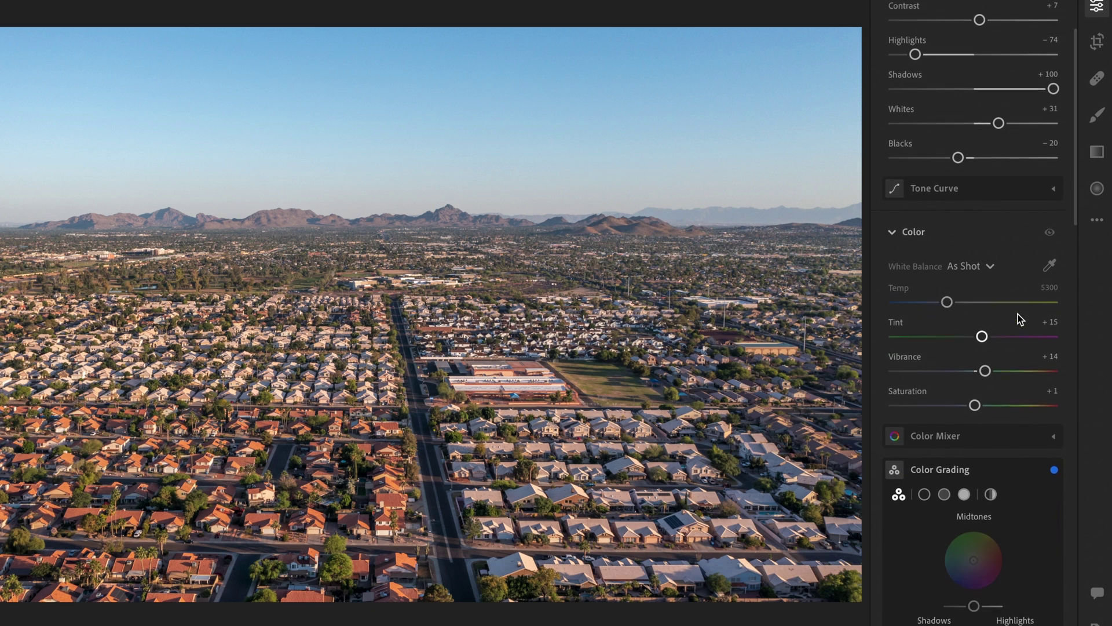
scroll(1018, 316, down, 14)
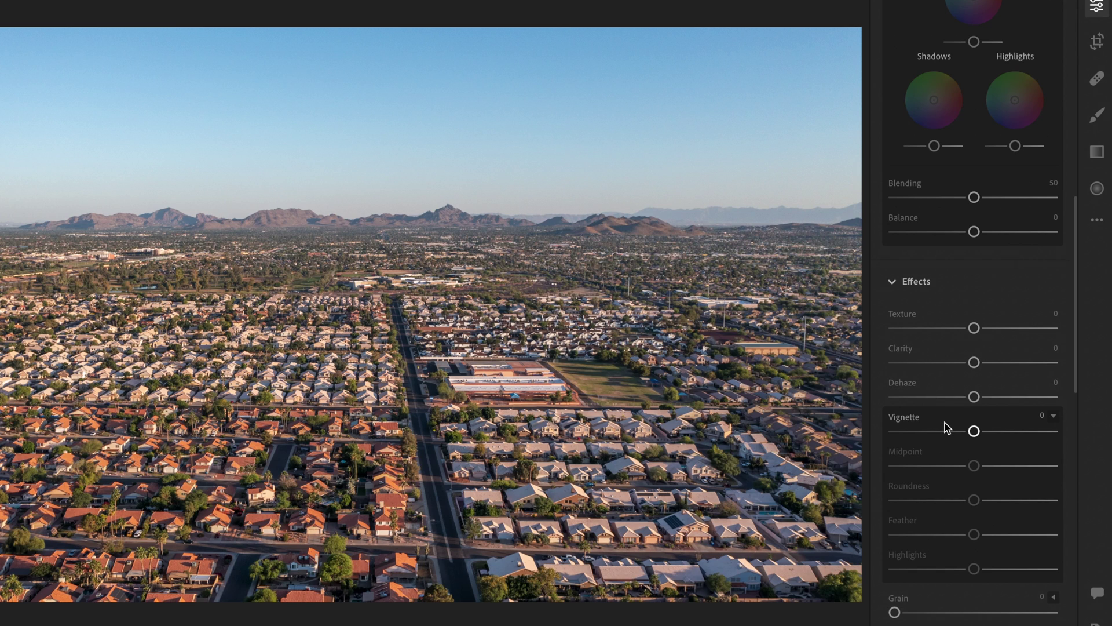
drag(974, 398, 990, 409)
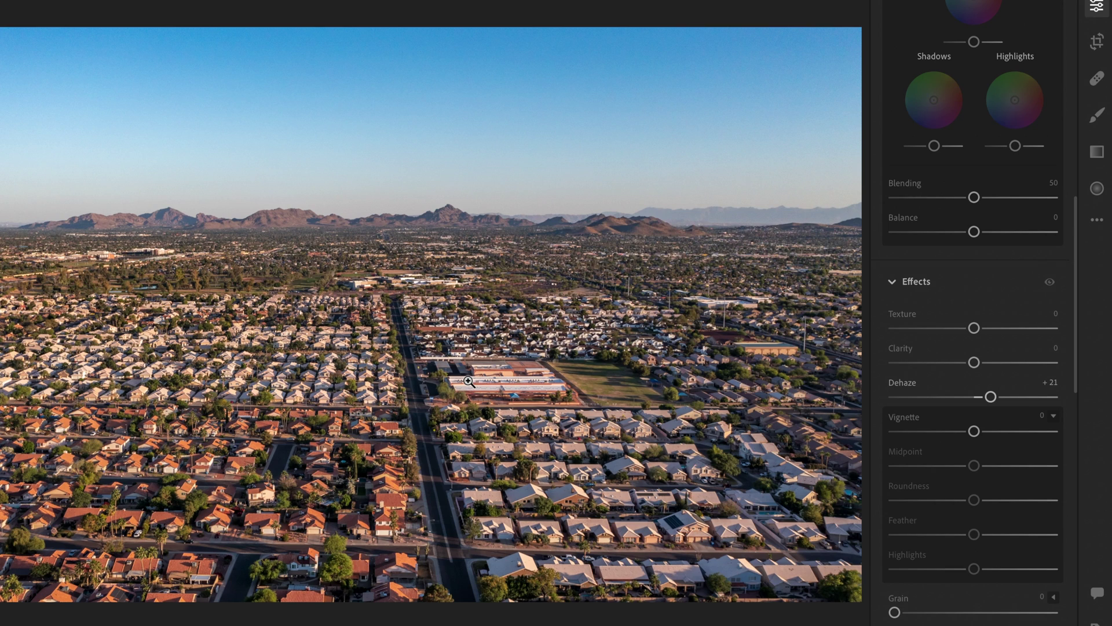
mouse_move(974, 364)
mouse_down()
mouse_move(975, 332)
mouse_move(977, 343)
mouse_up()
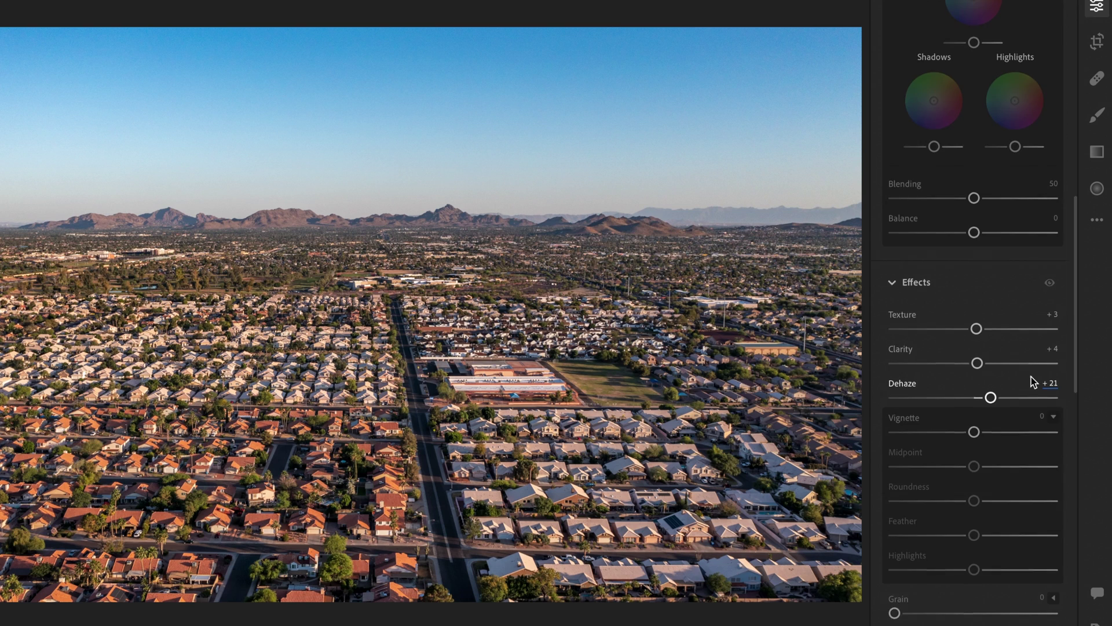
Warm Temp to 5710 and raise Saturation to +5 in the Color section.
scroll(1030, 379, up, 5)
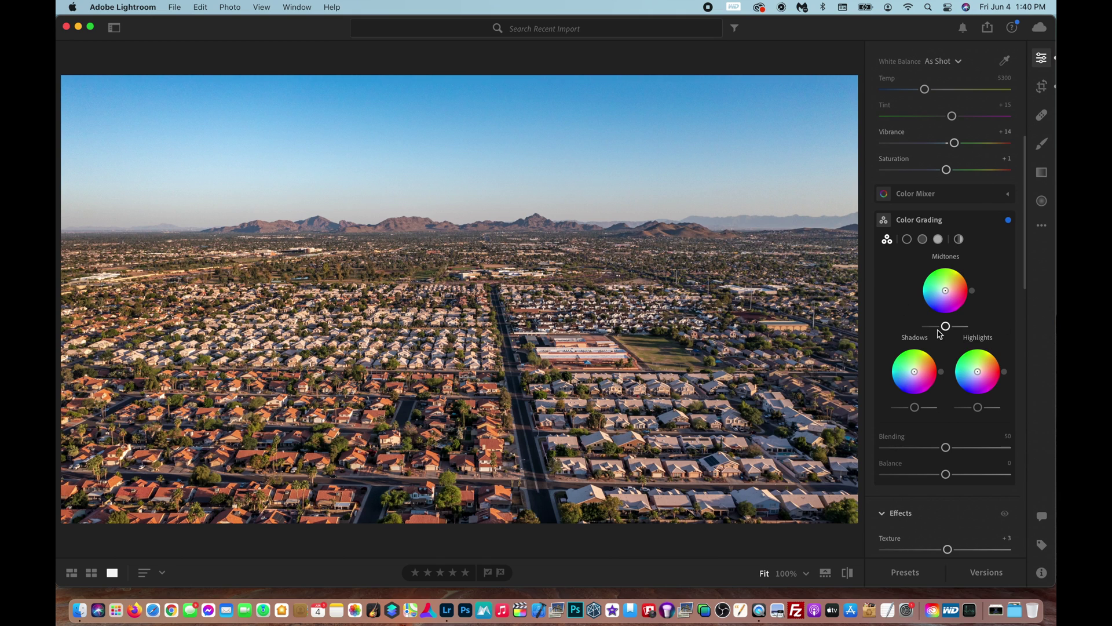
scroll(942, 333, up, 5)
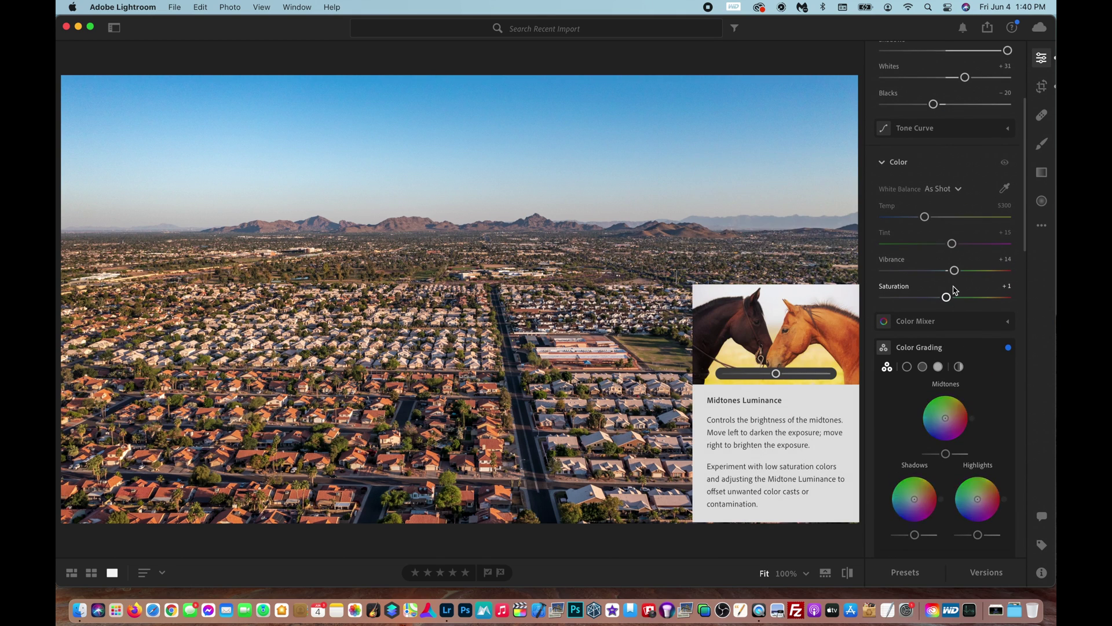
drag(925, 264, 930, 270)
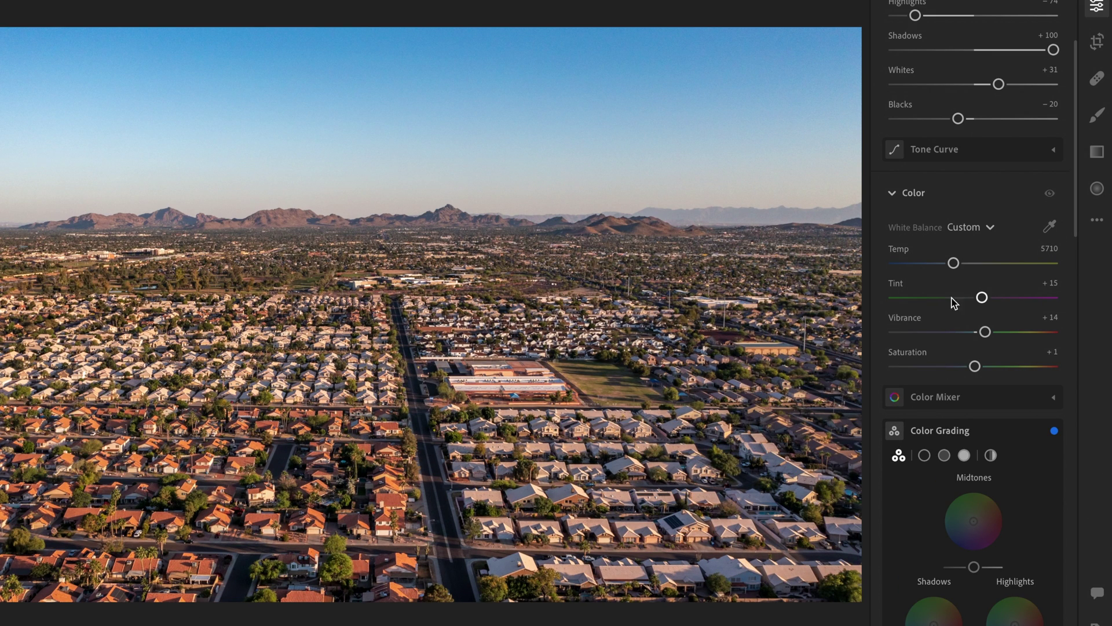
drag(973, 366, 978, 375)
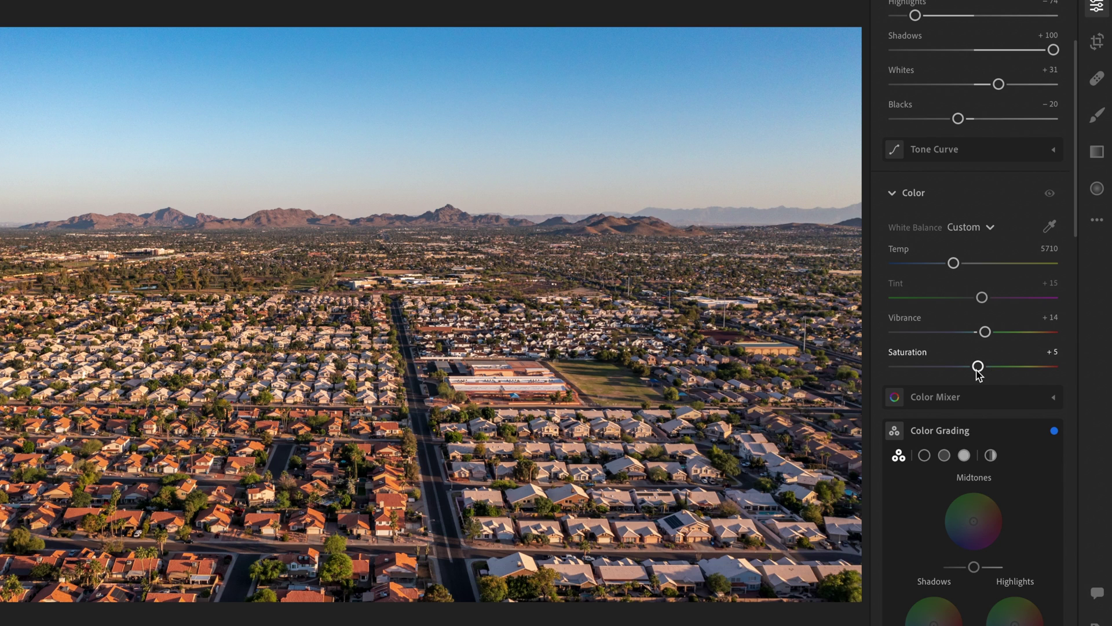
scroll(981, 461, down, 8)
scroll(980, 462, down, 12)
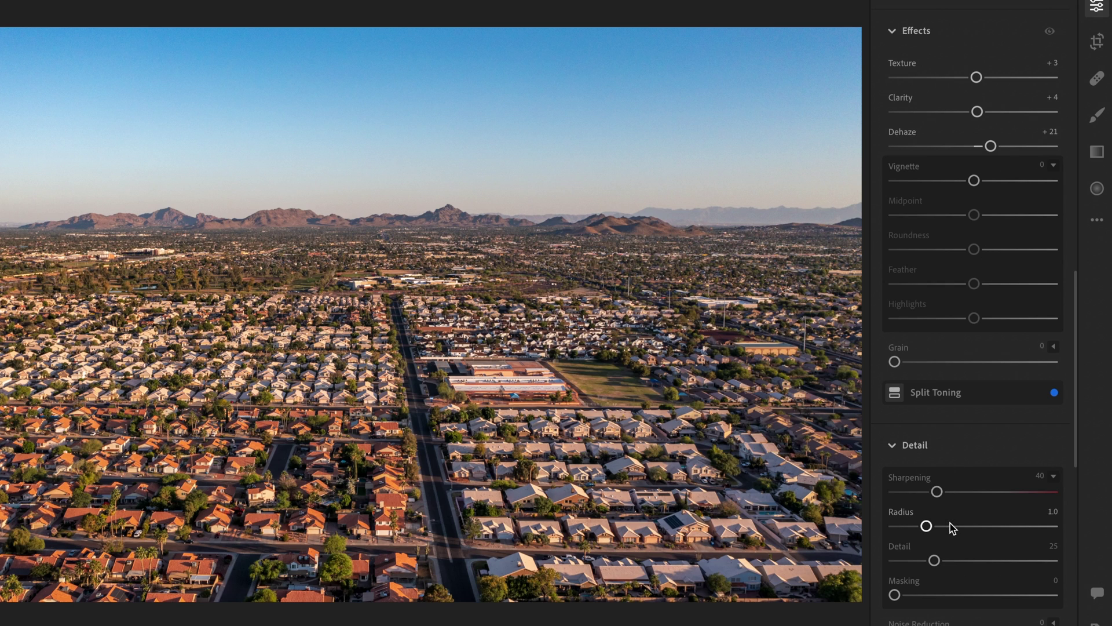
Scroll down to the Geometry section and set Distortion to +14.
scroll(950, 523, down, 3)
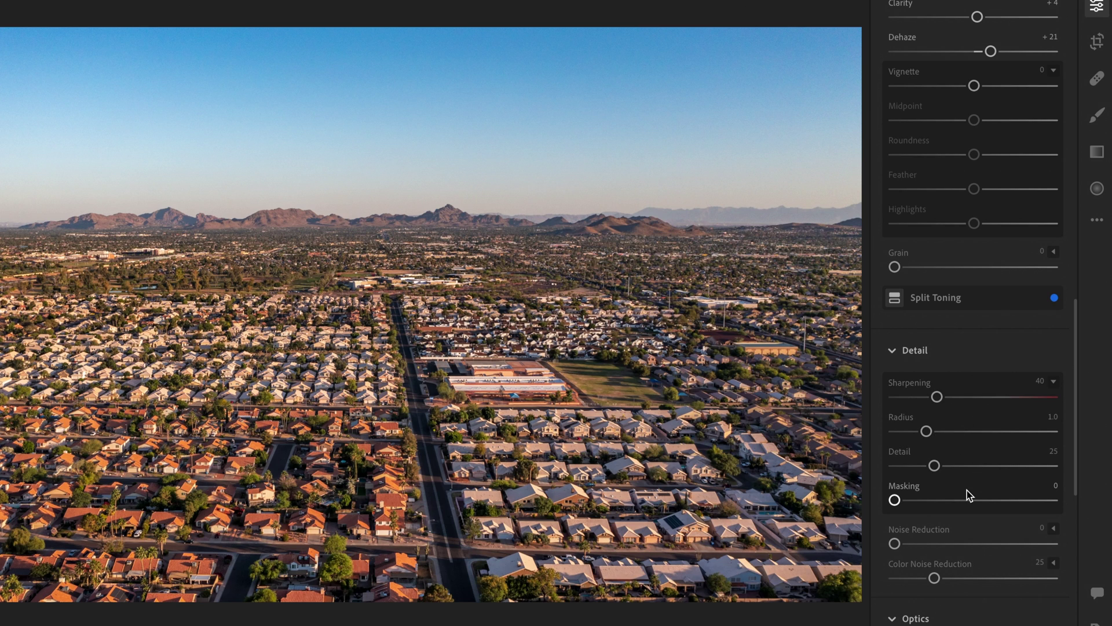
scroll(941, 468, down, 5)
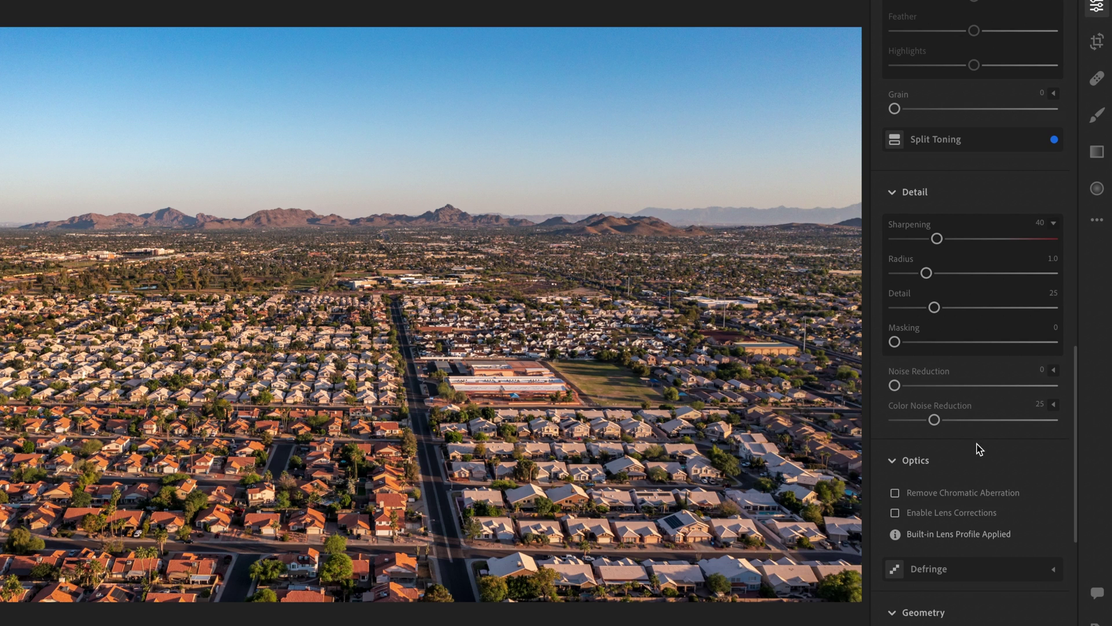
scroll(959, 426, down, 1)
scroll(960, 426, down, 7)
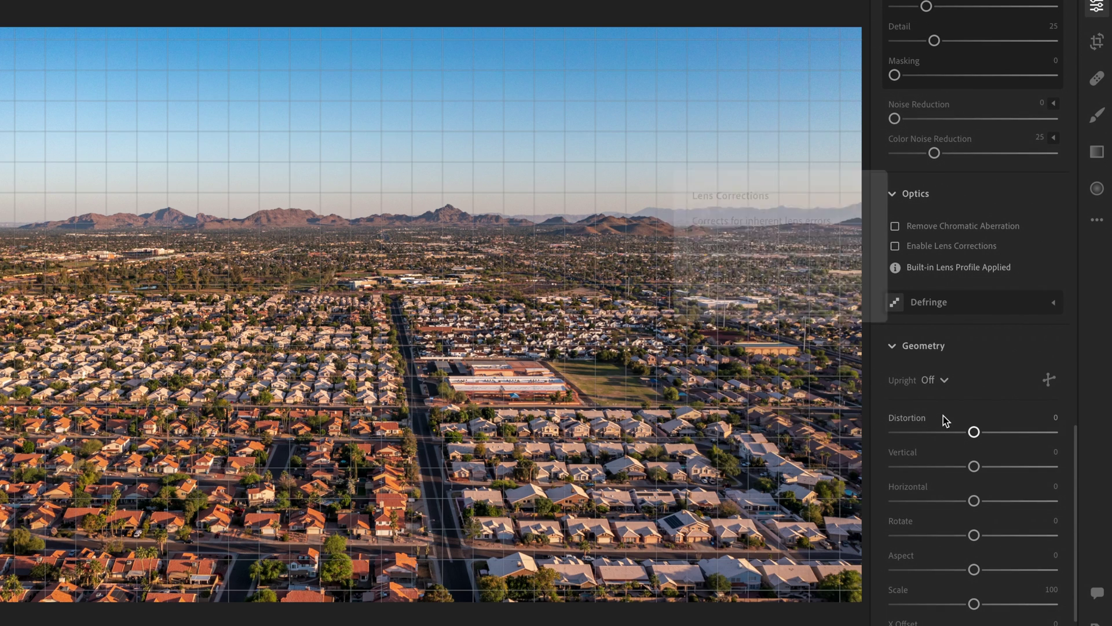
scroll(944, 422, down, 1)
scroll(944, 422, down, 3)
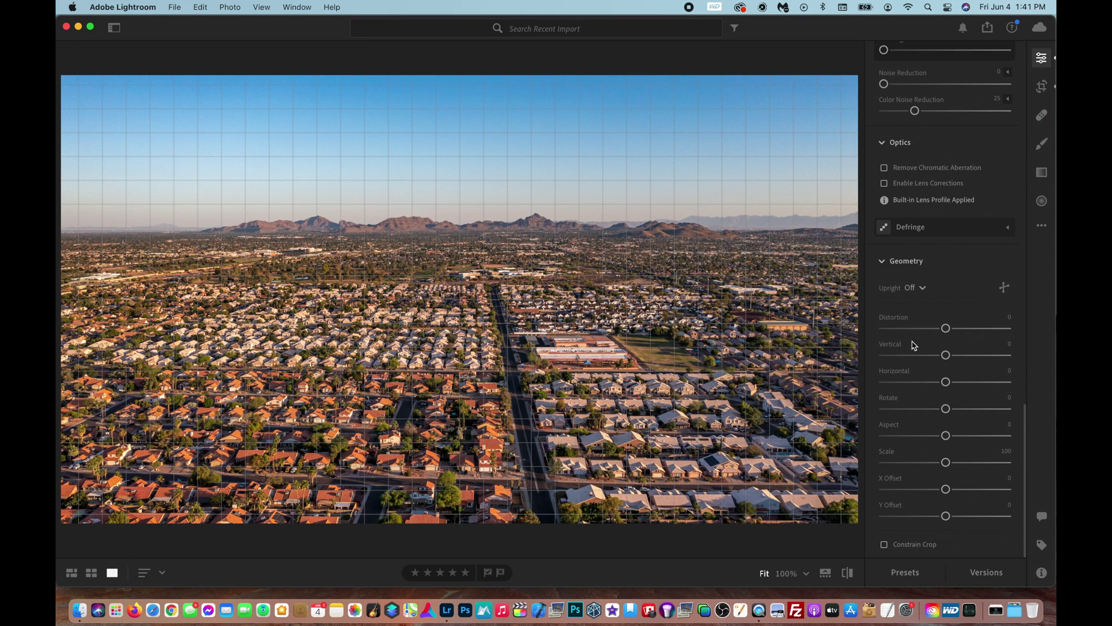
drag(946, 336, 955, 338)
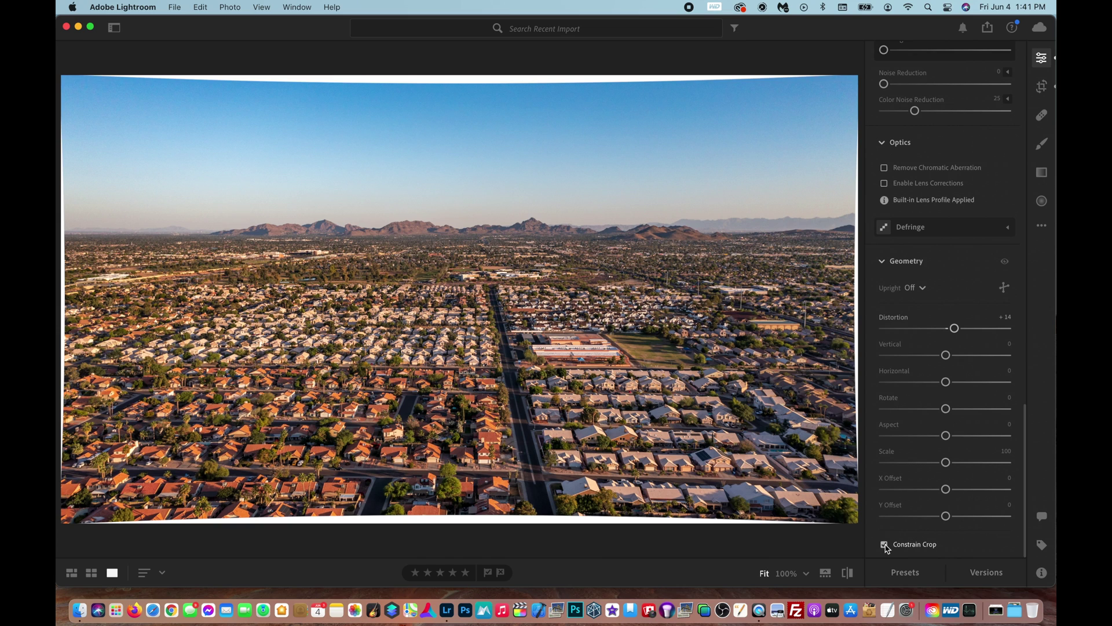
Enable Constrain Crop to remove the white distortion edges, then return to the photo grid.
click(770, 475)
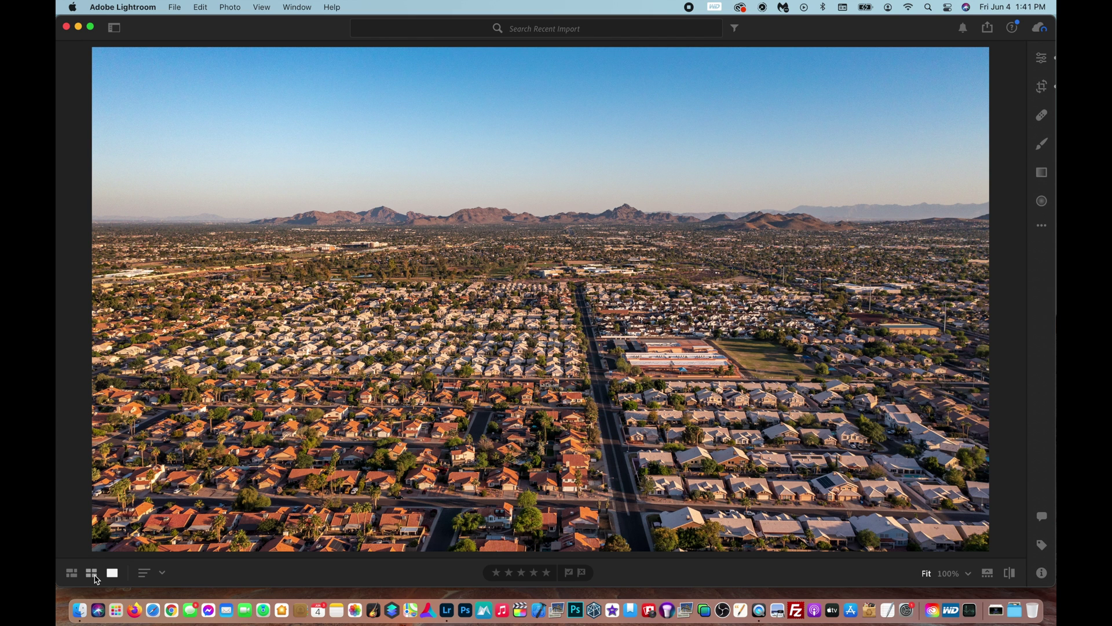
click(95, 575)
Copy the HDR cityscape's edit settings and go back to the photo grid.
click(1043, 227)
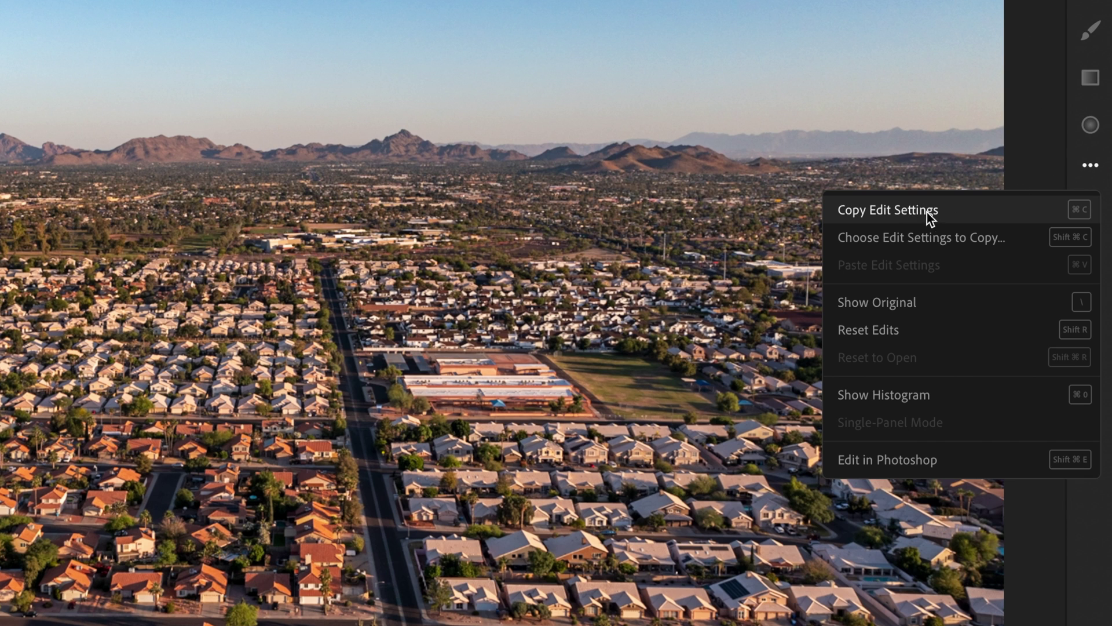
click(951, 217)
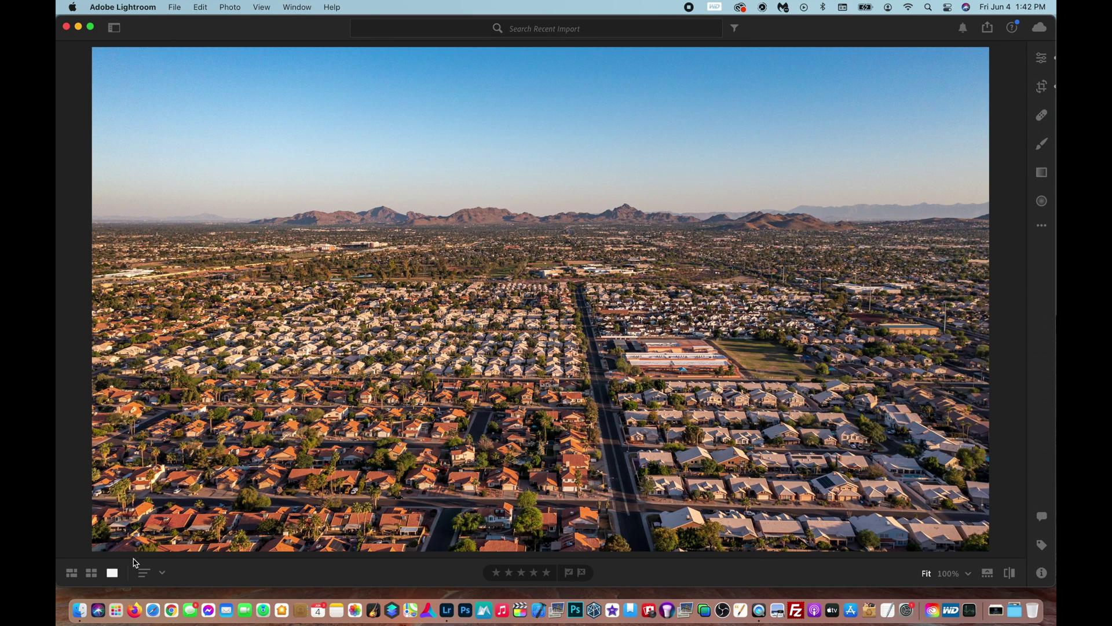
click(97, 574)
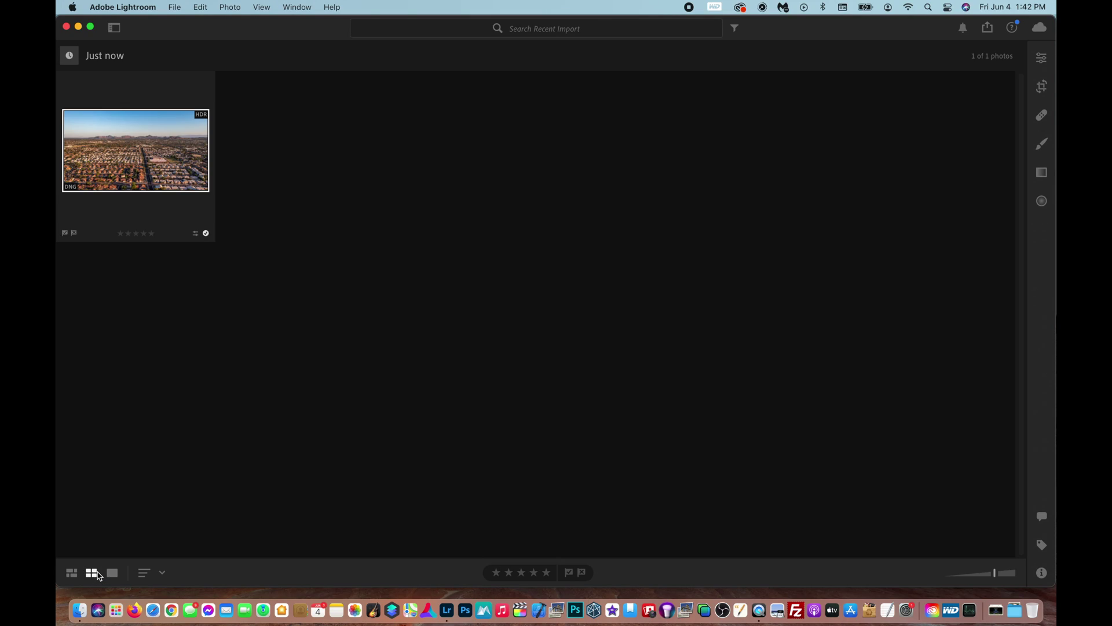
Select four dark drone photos in the '6 minutes ago' group and paste the copied settings onto them.
click(113, 30)
click(156, 196)
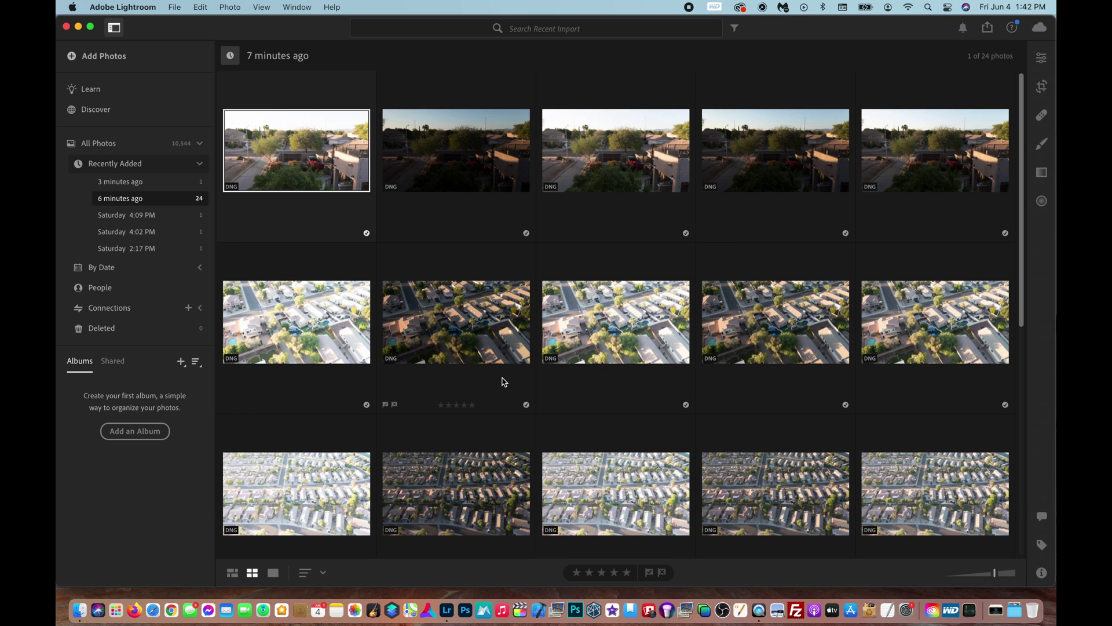
click(492, 334)
super+click(492, 478)
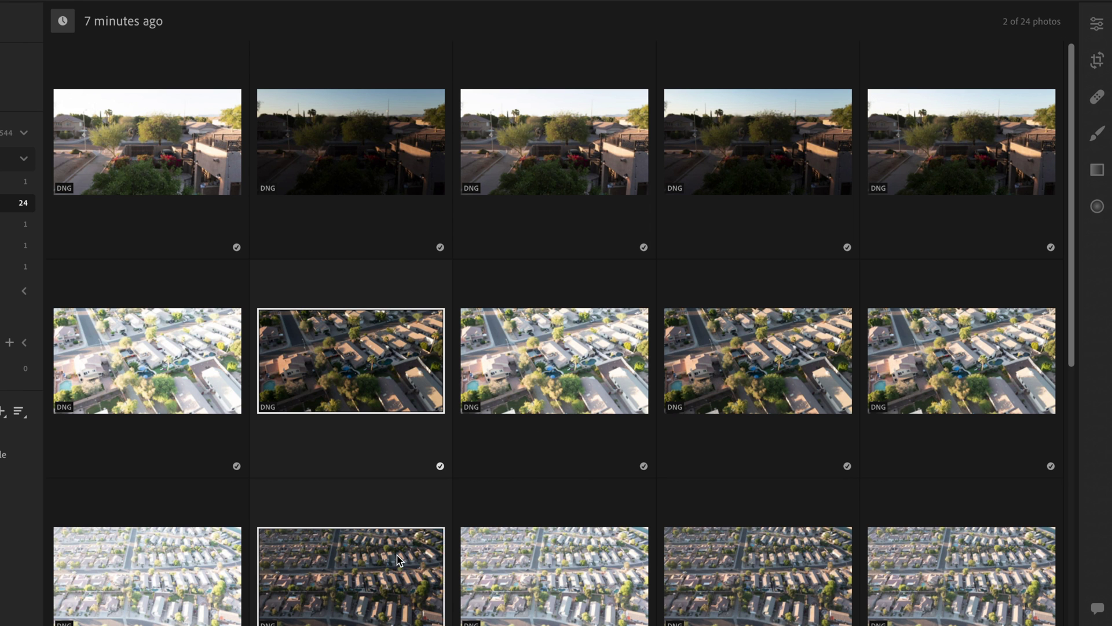
scroll(397, 555, down, 5)
click(745, 574)
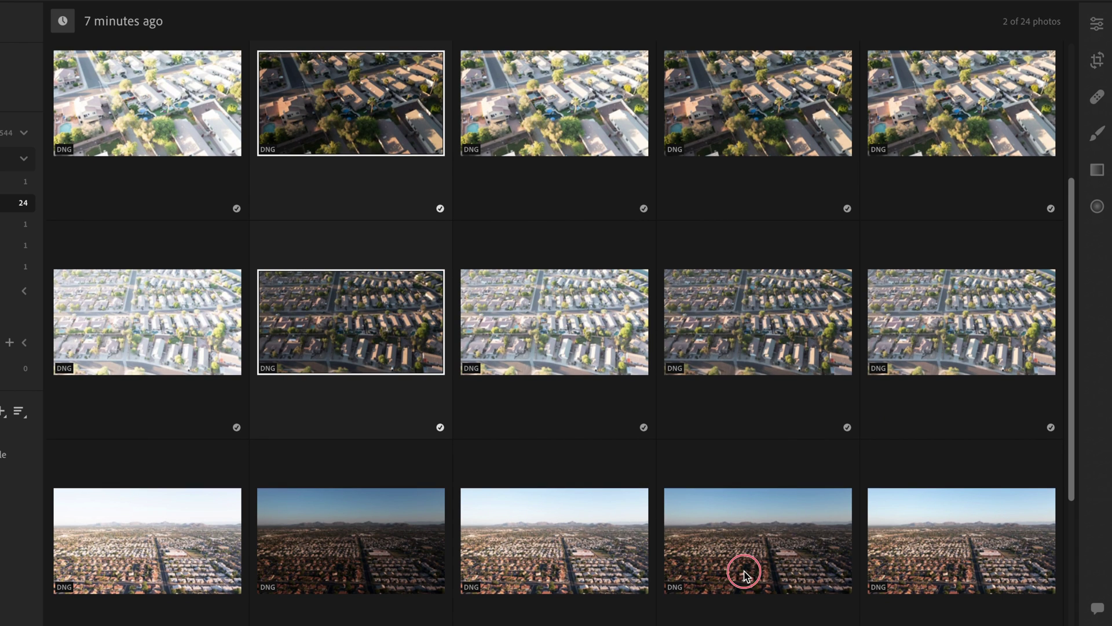
scroll(744, 574, down, 6)
super+click(538, 481)
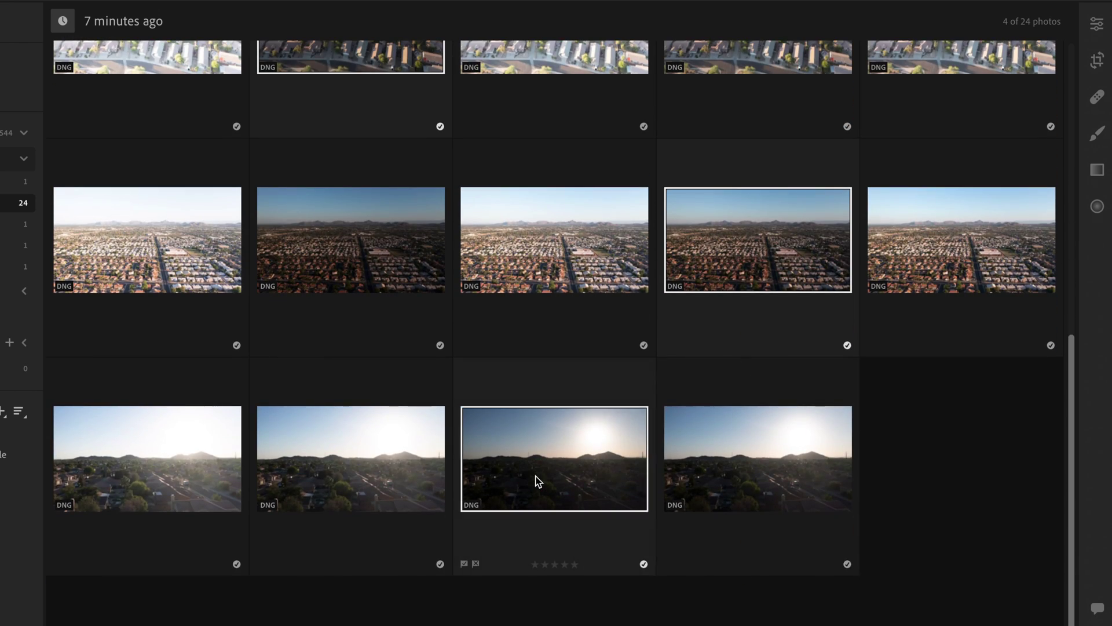
scroll(533, 479, up, 10)
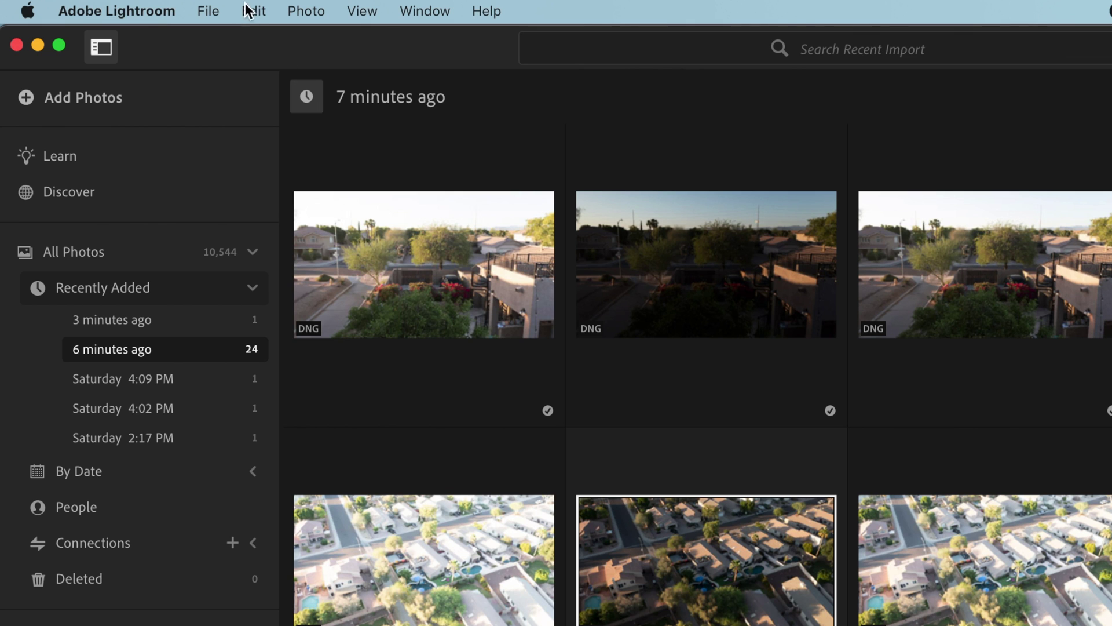
click(200, 7)
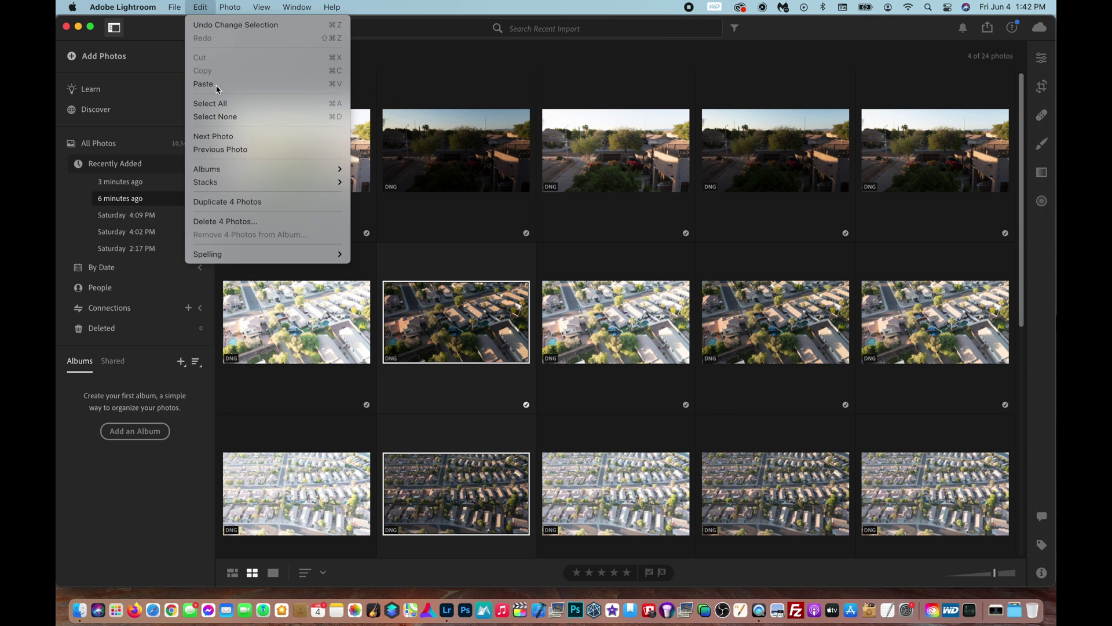
click(280, 149)
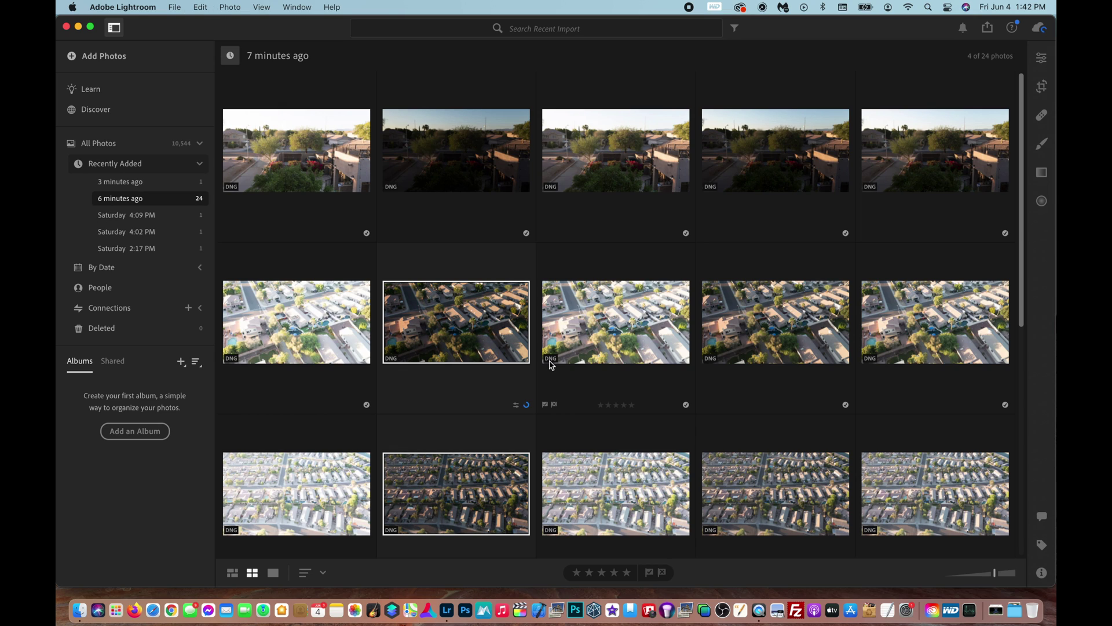
Open the HDR cityscape from the '4 minutes ago' group and bring up its Custom export settings.
scroll(452, 304, down, 5)
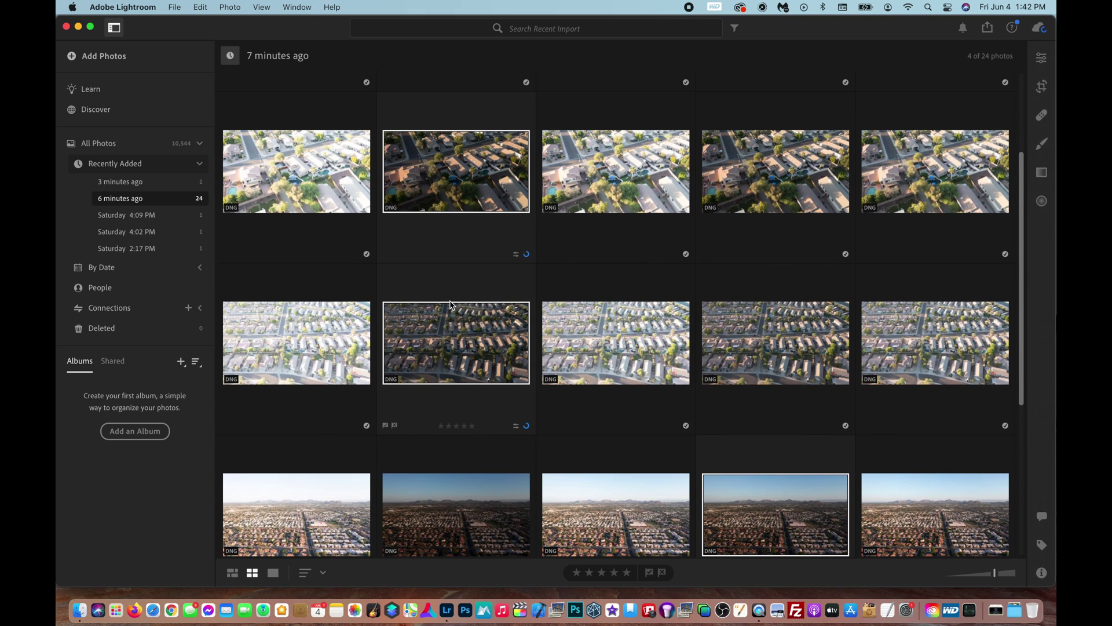
scroll(451, 304, down, 5)
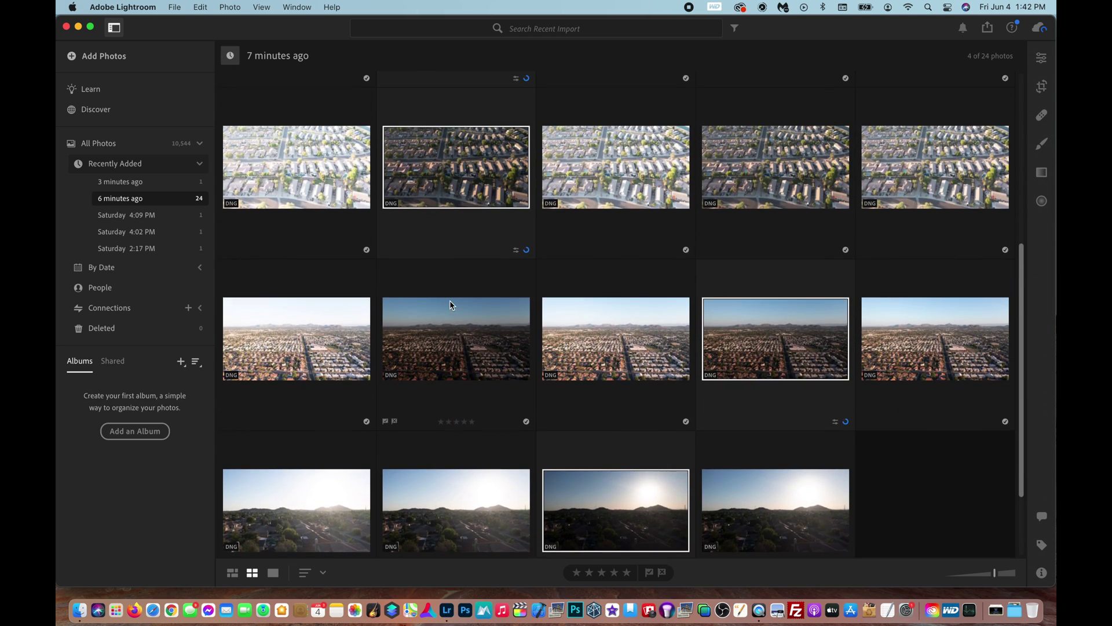
click(918, 351)
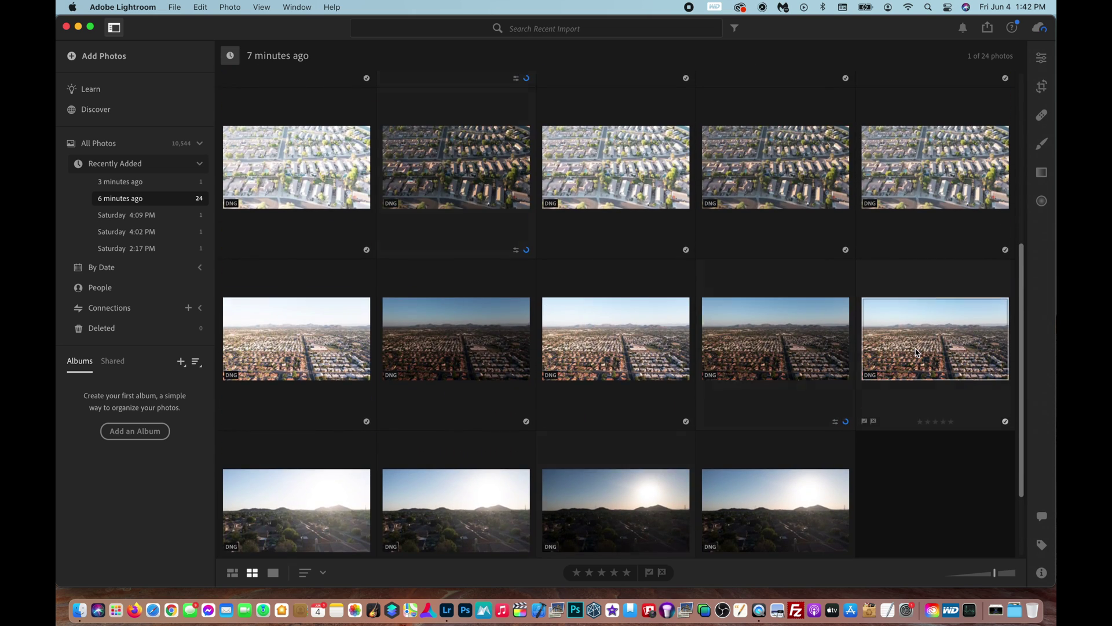
click(155, 184)
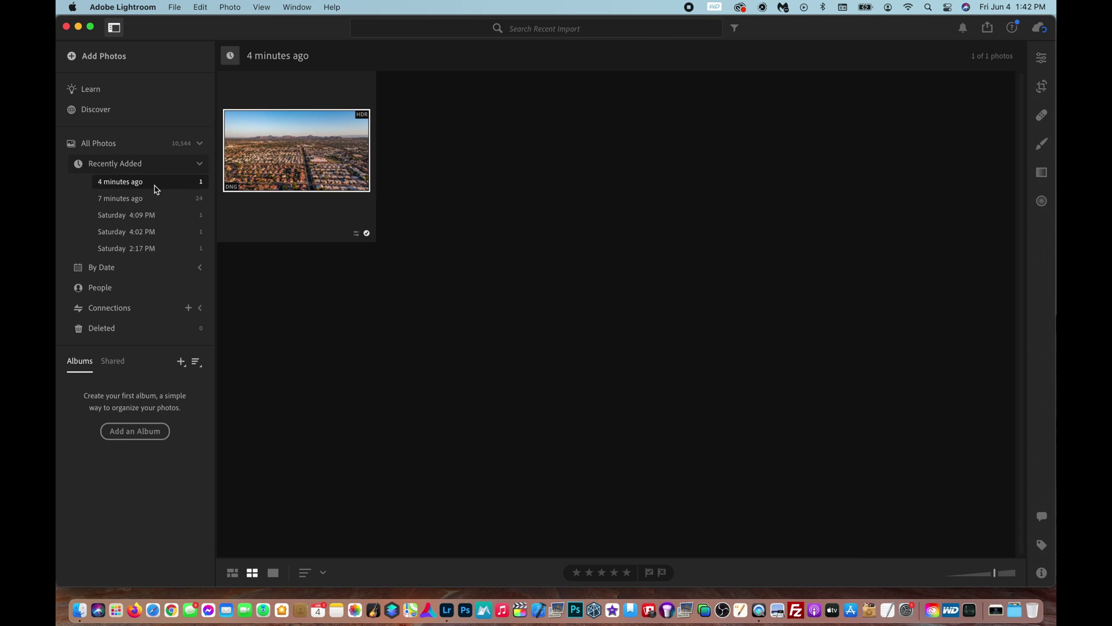
double_click(311, 145)
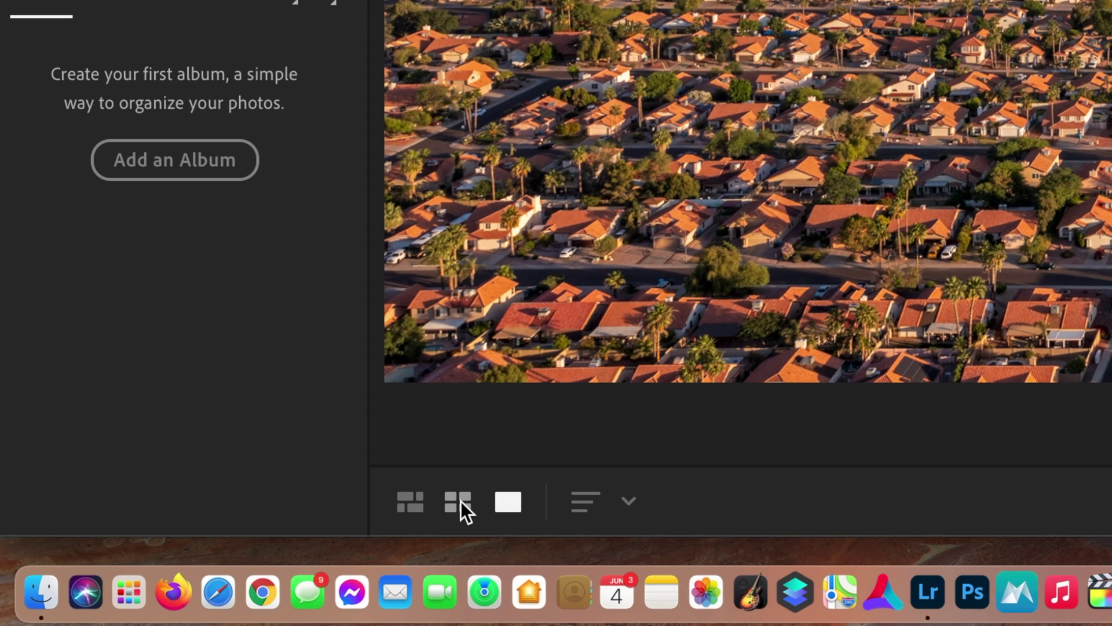
click(461, 501)
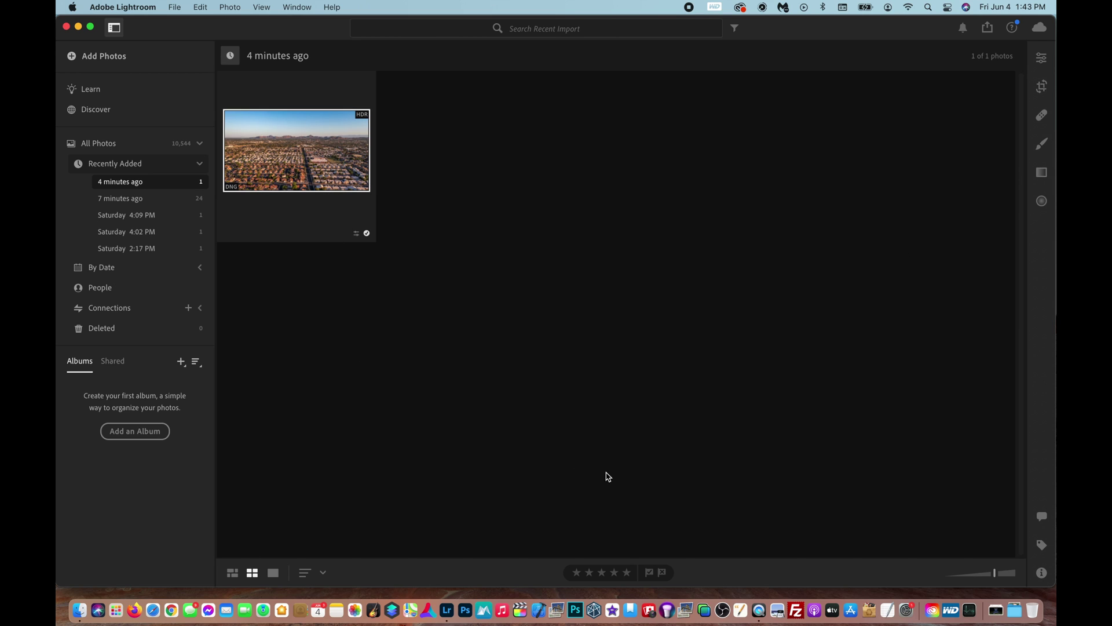
click(987, 28)
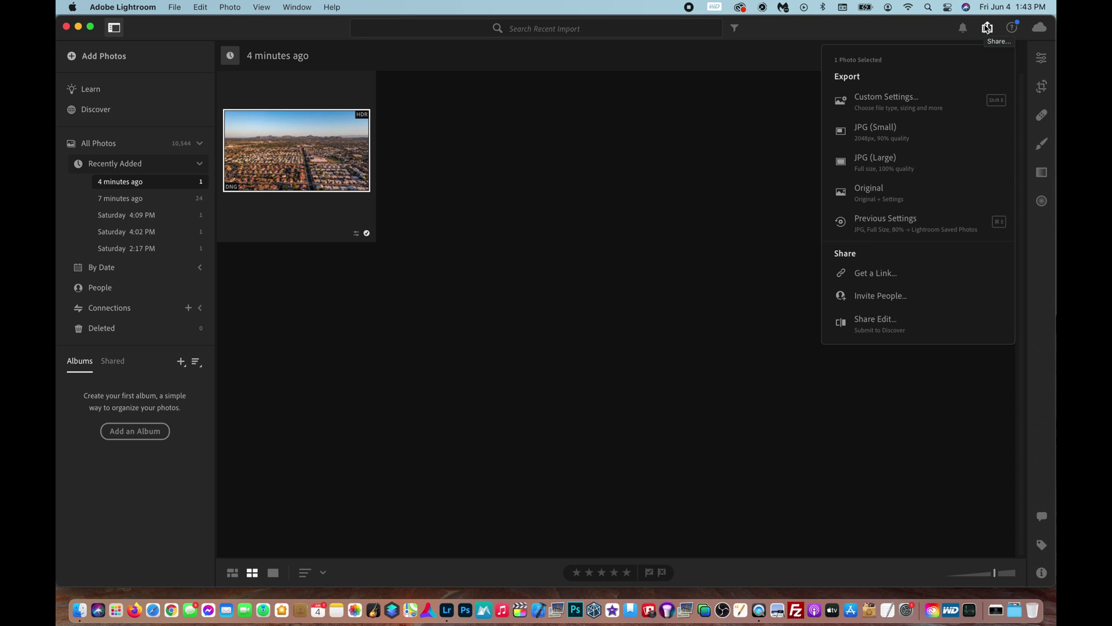
double_click(271, 158)
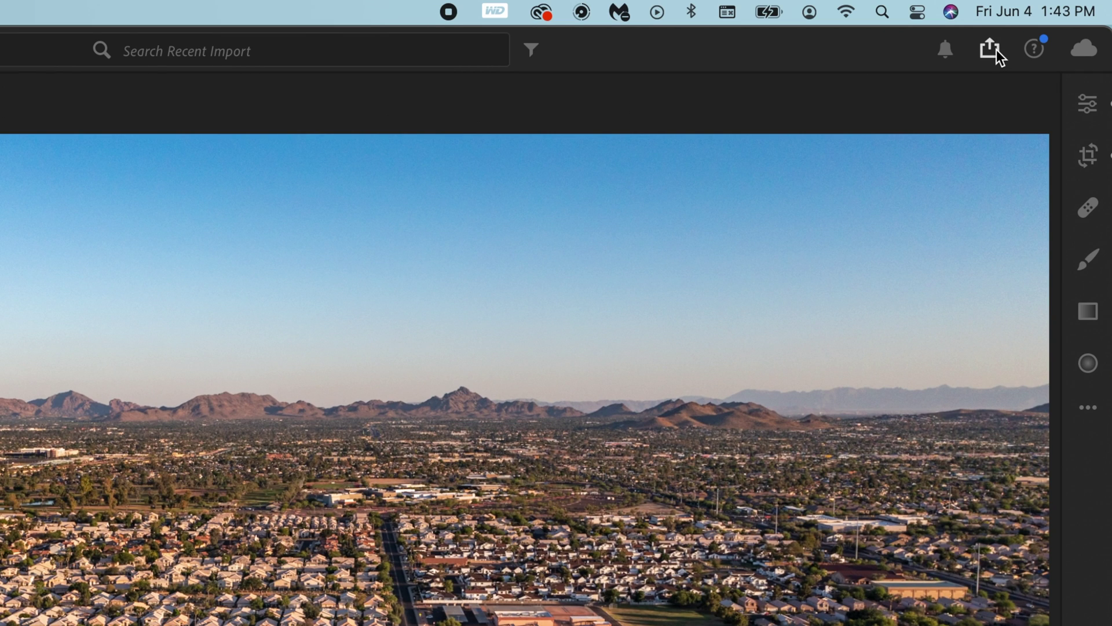
click(992, 49)
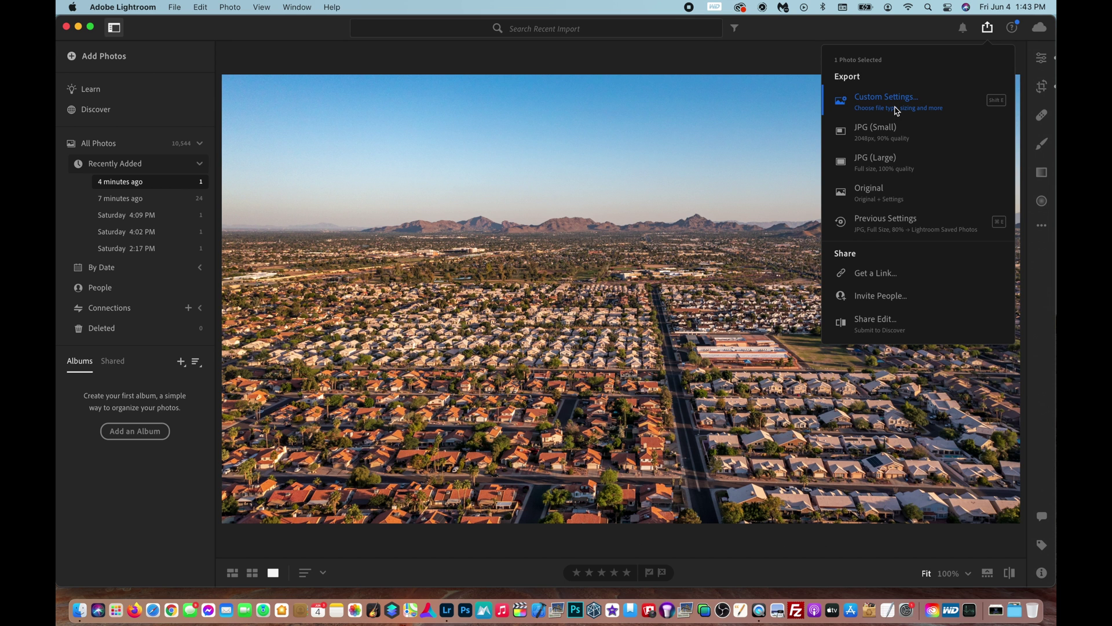
click(886, 100)
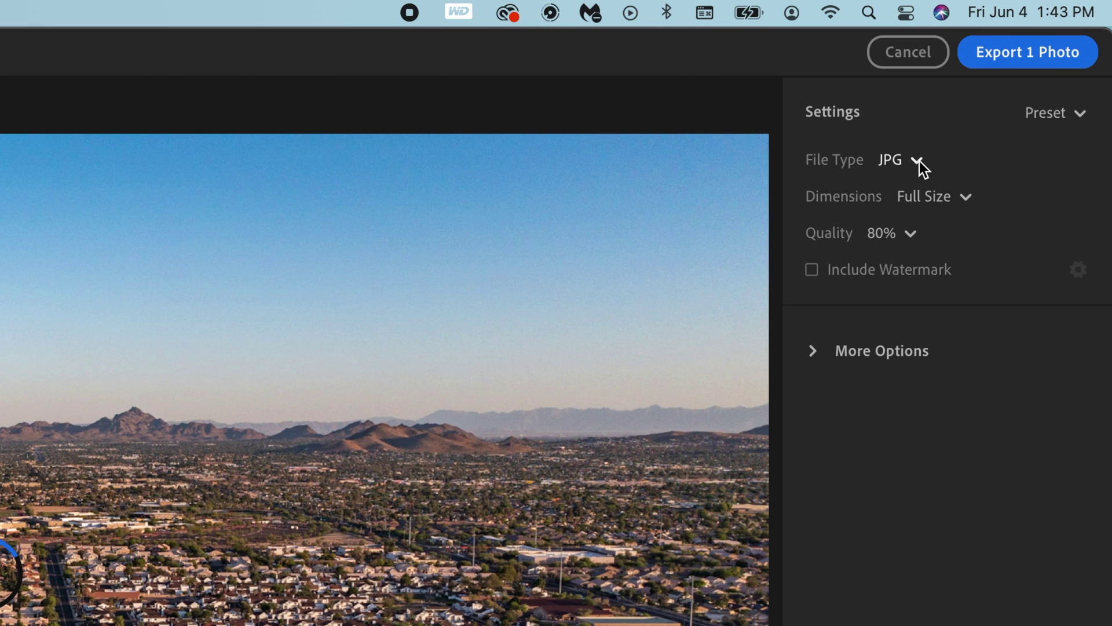
click(954, 84)
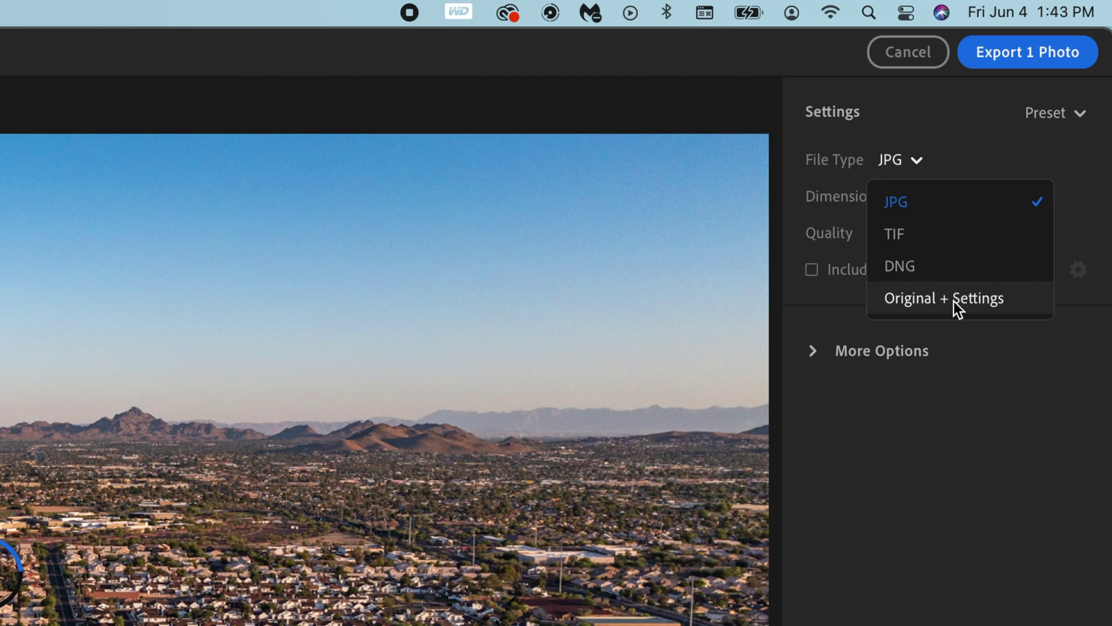
key(Escape)
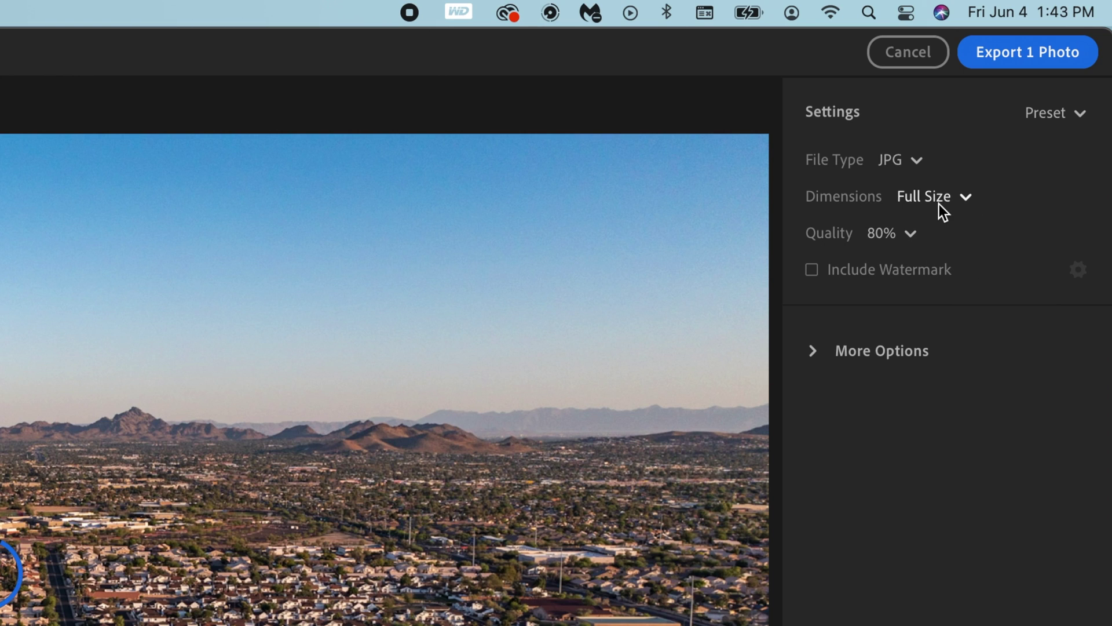
click(892, 237)
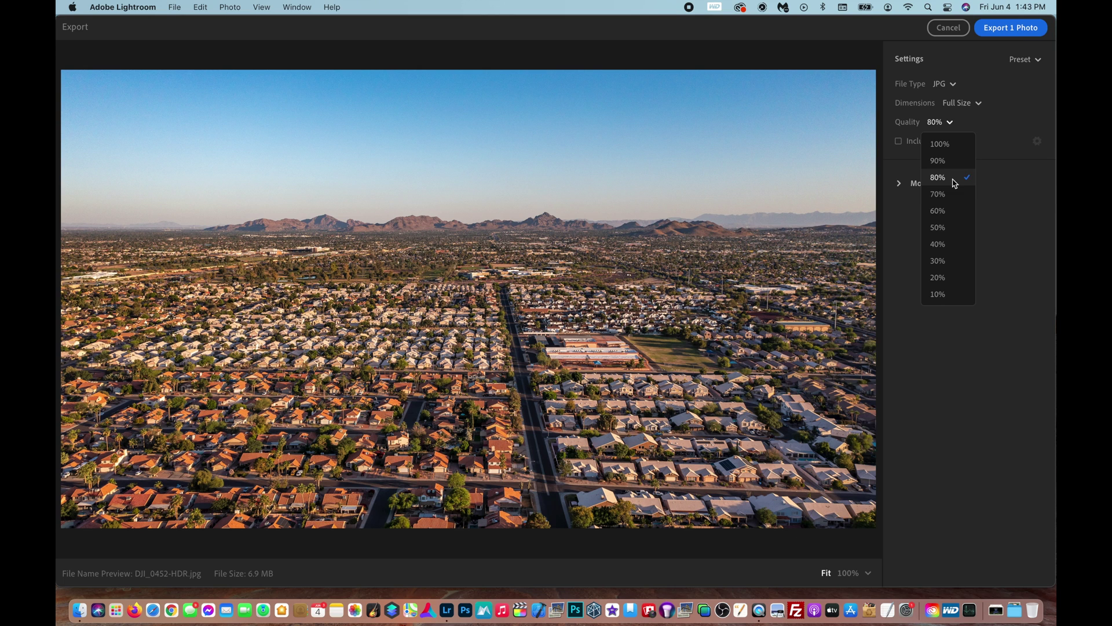
click(996, 216)
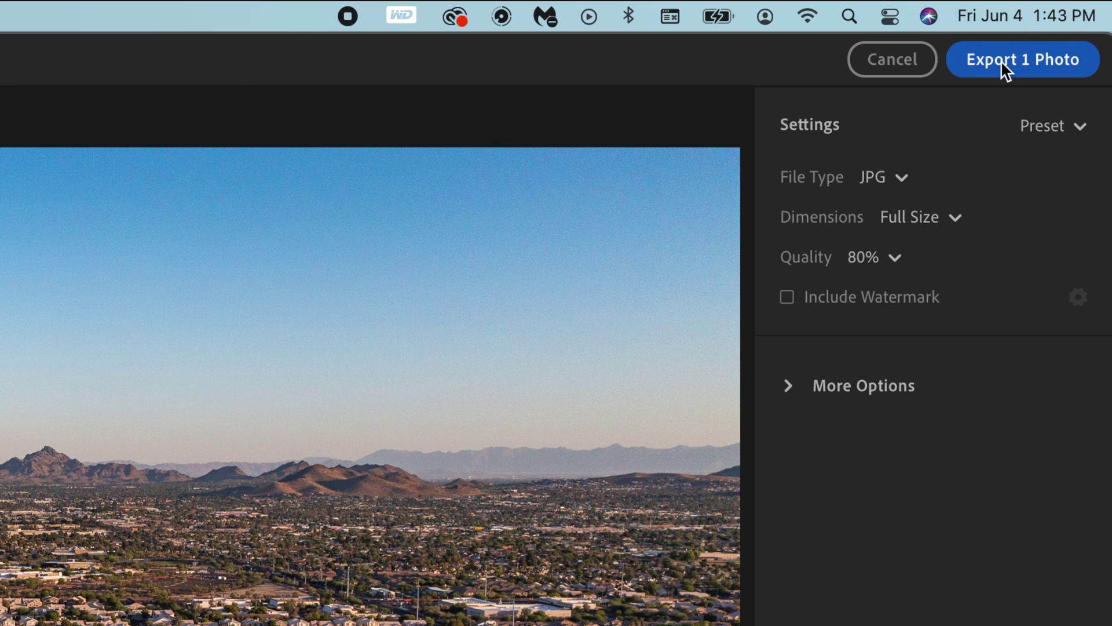
click(1003, 32)
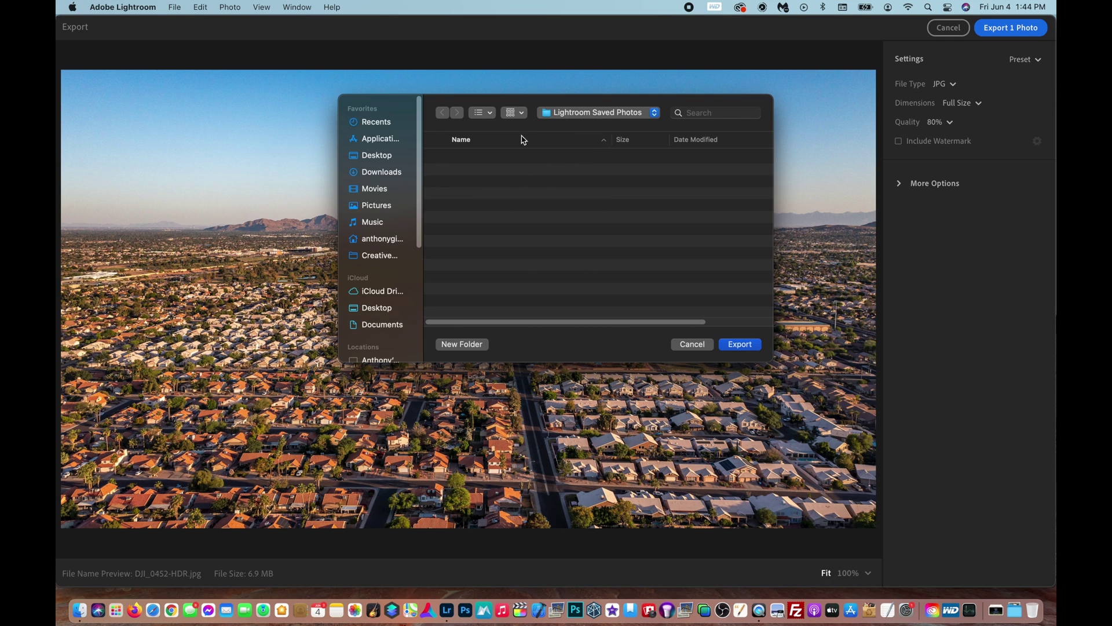
Browse Movies to the 5-24-2021 WAHALLA BACKYARD FOOTAGE folder, then cancel the save dialog.
click(371, 189)
double_click(469, 175)
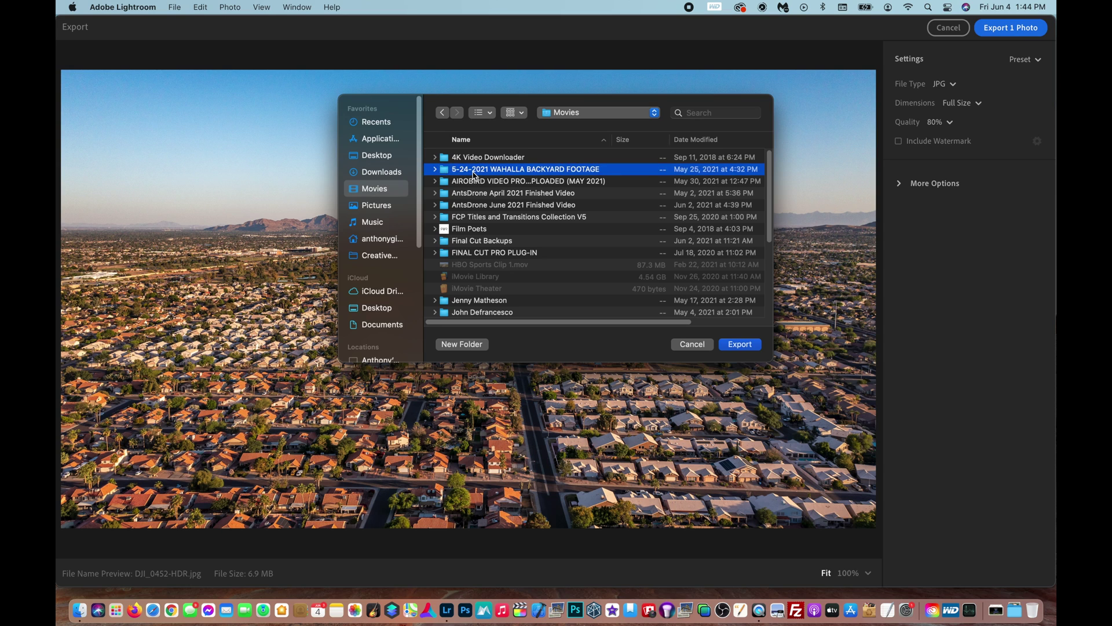
scroll(503, 289, down, 5)
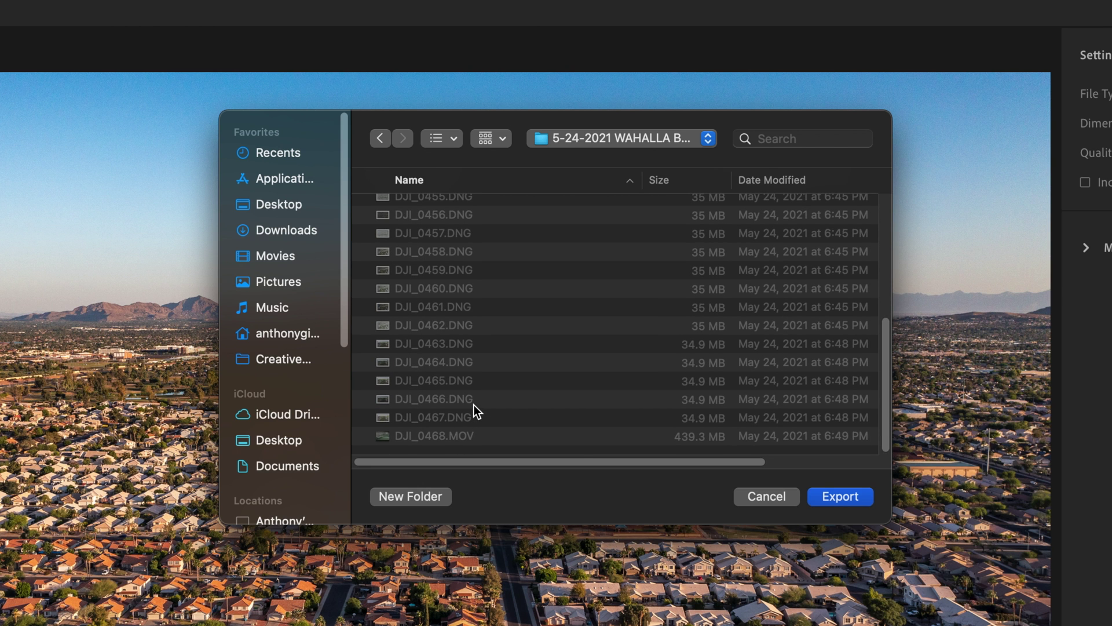
click(777, 500)
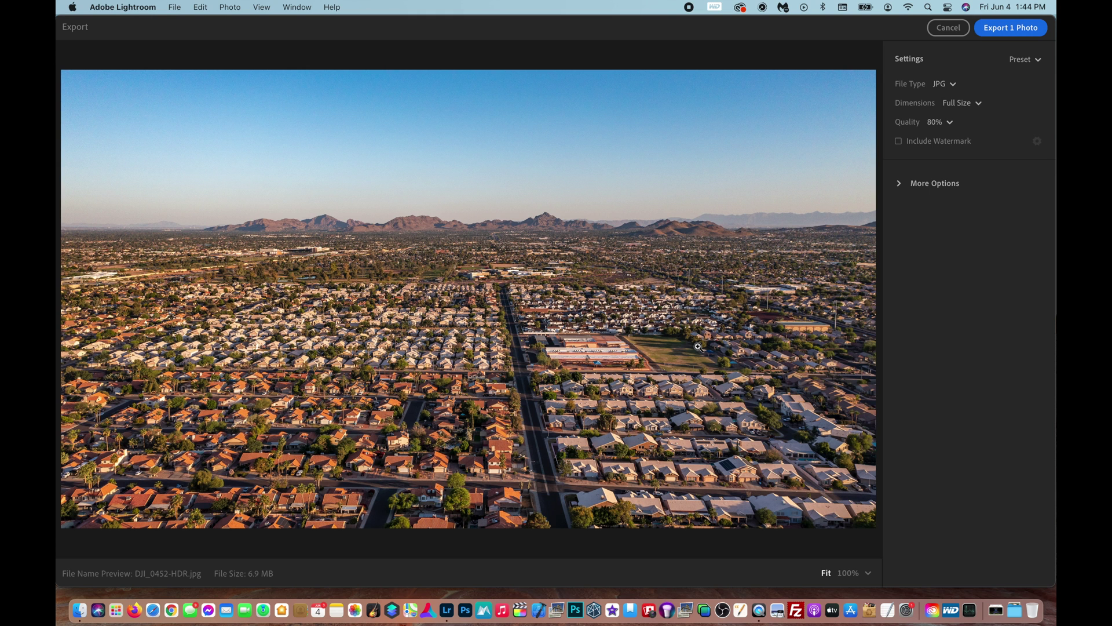
Exit Export and crop the HDR photo inward from its top-right corner.
key(Escape)
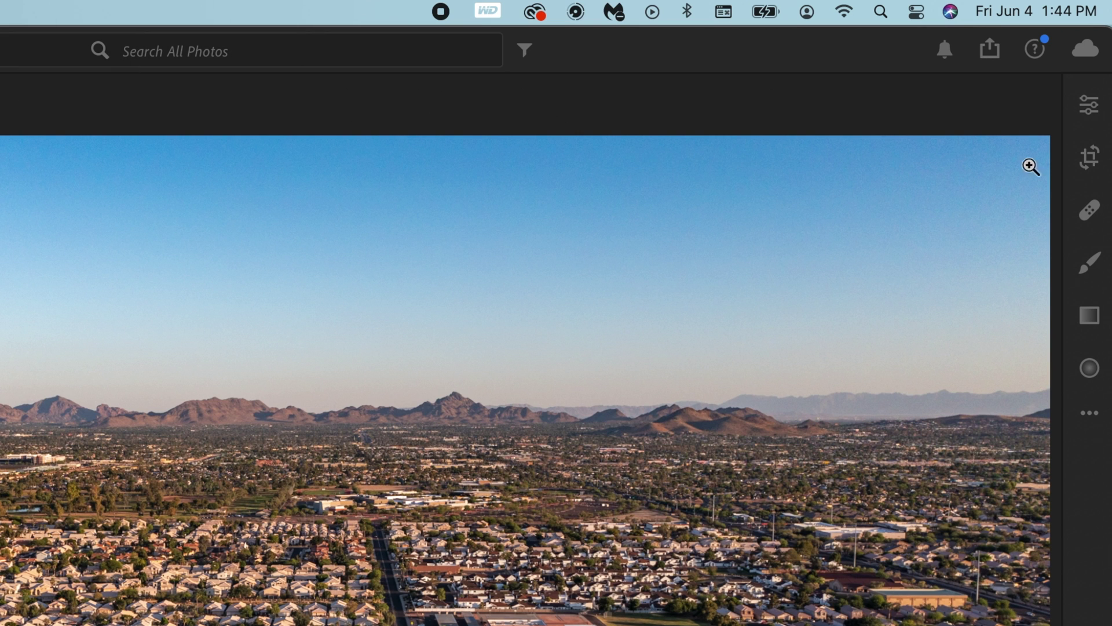
click(1097, 159)
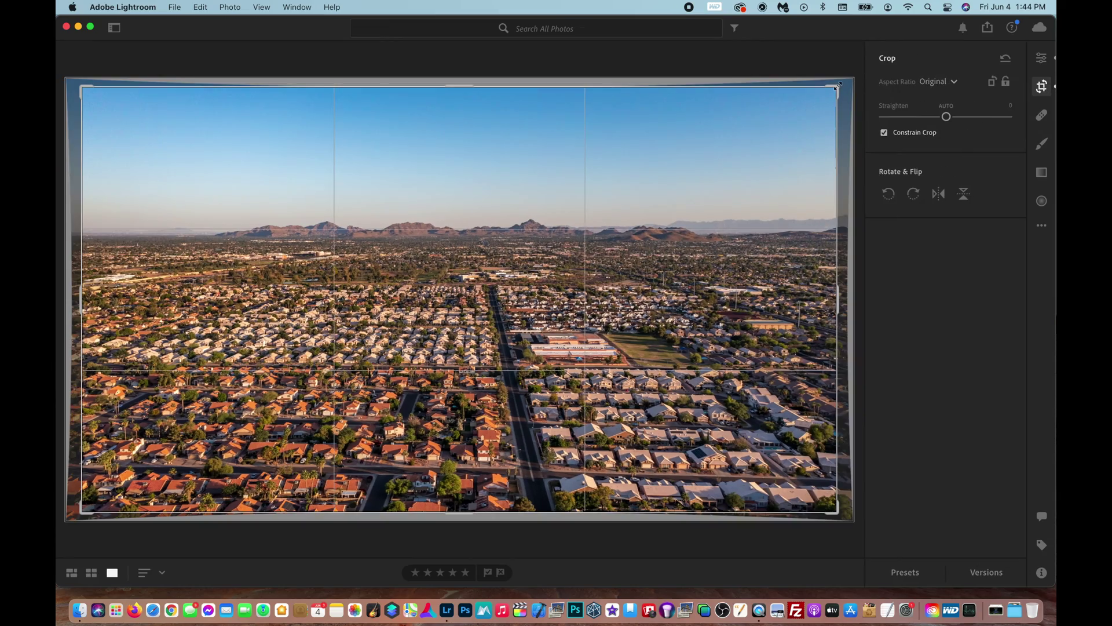
mouse_move(838, 85)
mouse_down()
mouse_move(808, 118)
mouse_move(844, 90)
mouse_up()
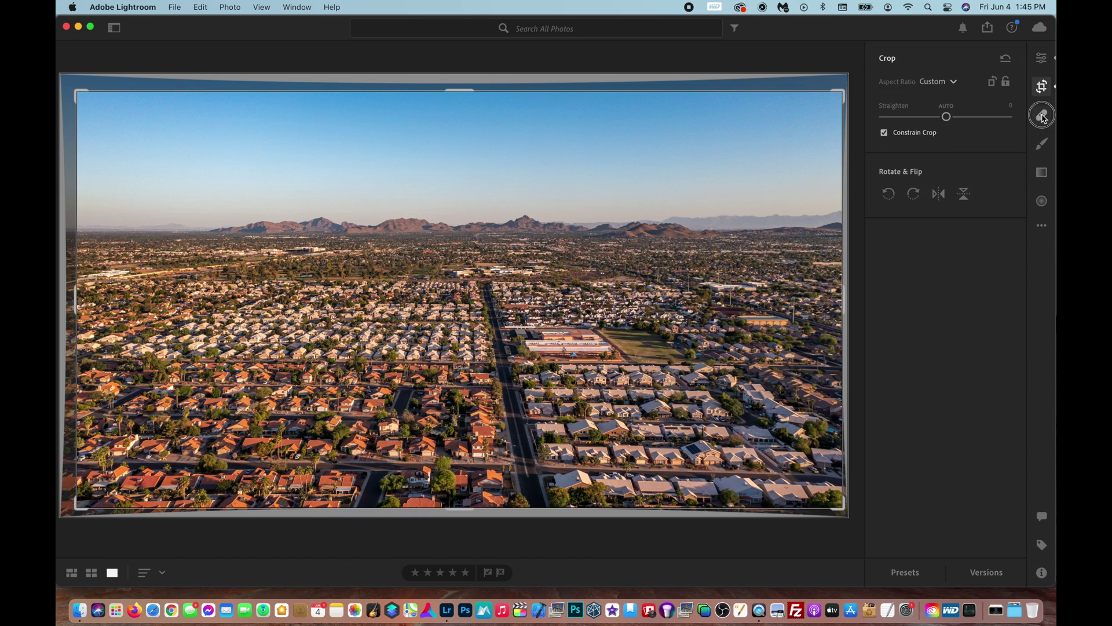
click(1089, 209)
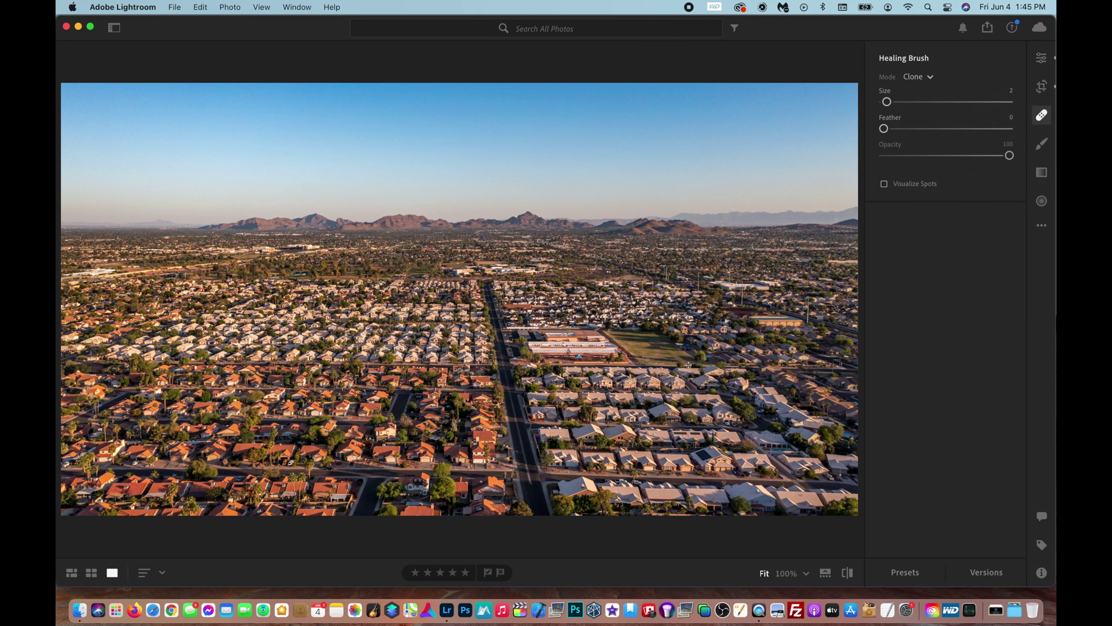
Zoom in, shrink the Clone brush, and clone grass over the bare spot near the fence.
key(z)
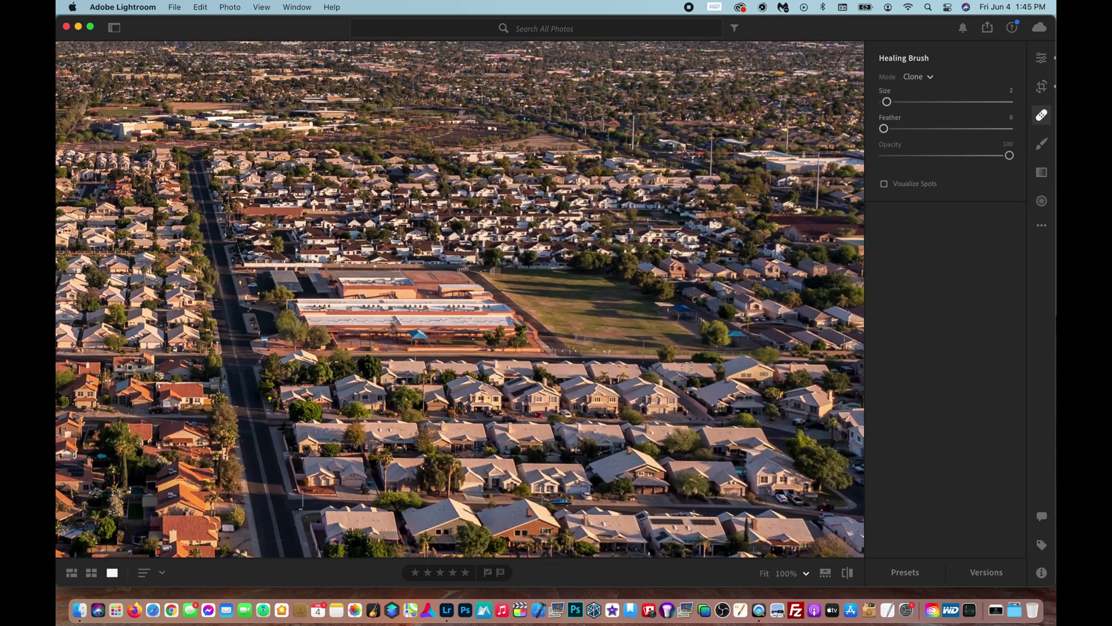
key(bracketleft)
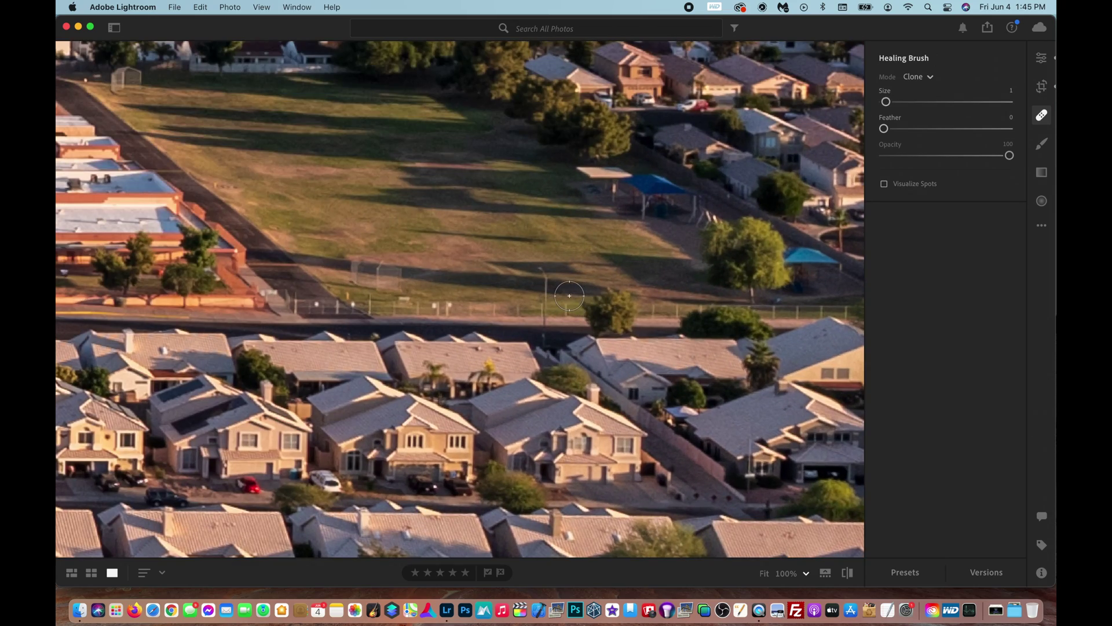
right_click(402, 314)
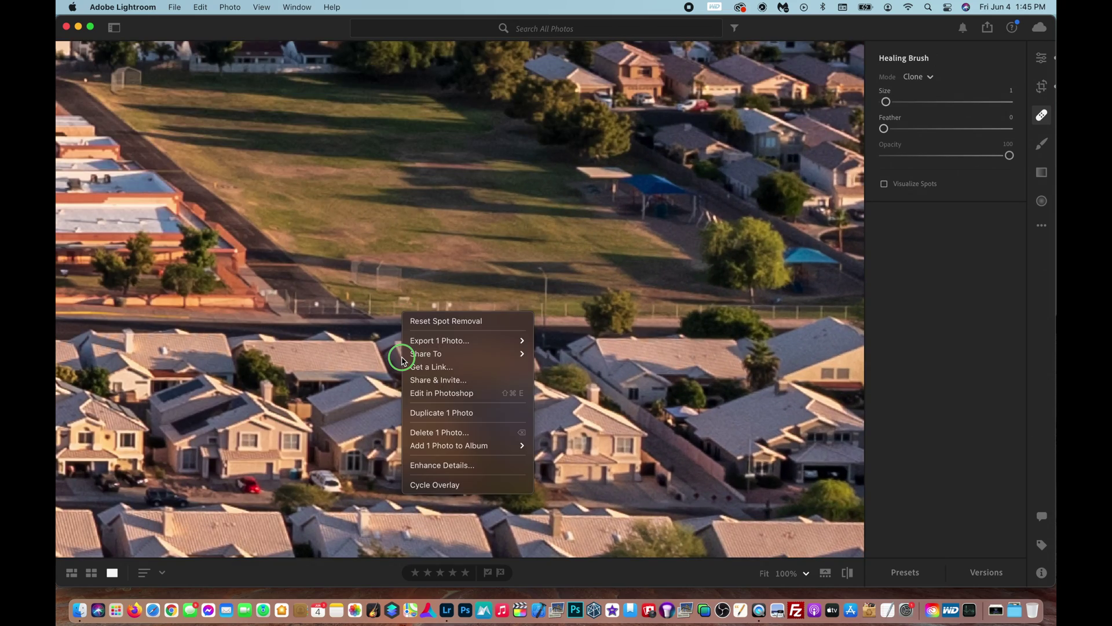
click(341, 315)
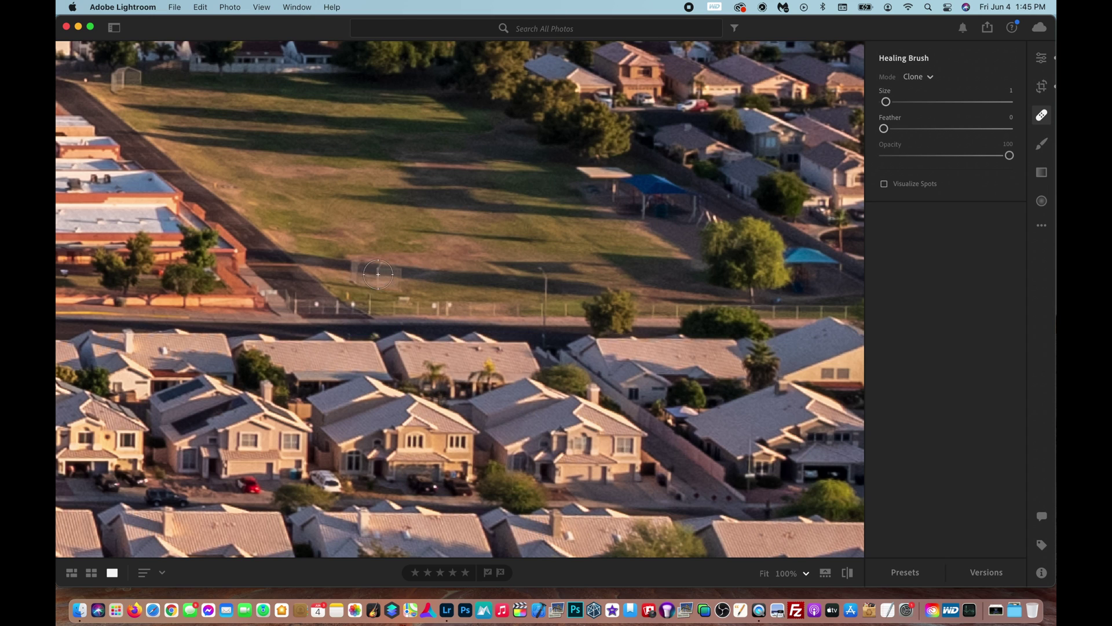
mouse_move(396, 277)
mouse_down()
mouse_move(357, 270)
mouse_move(406, 279)
mouse_up()
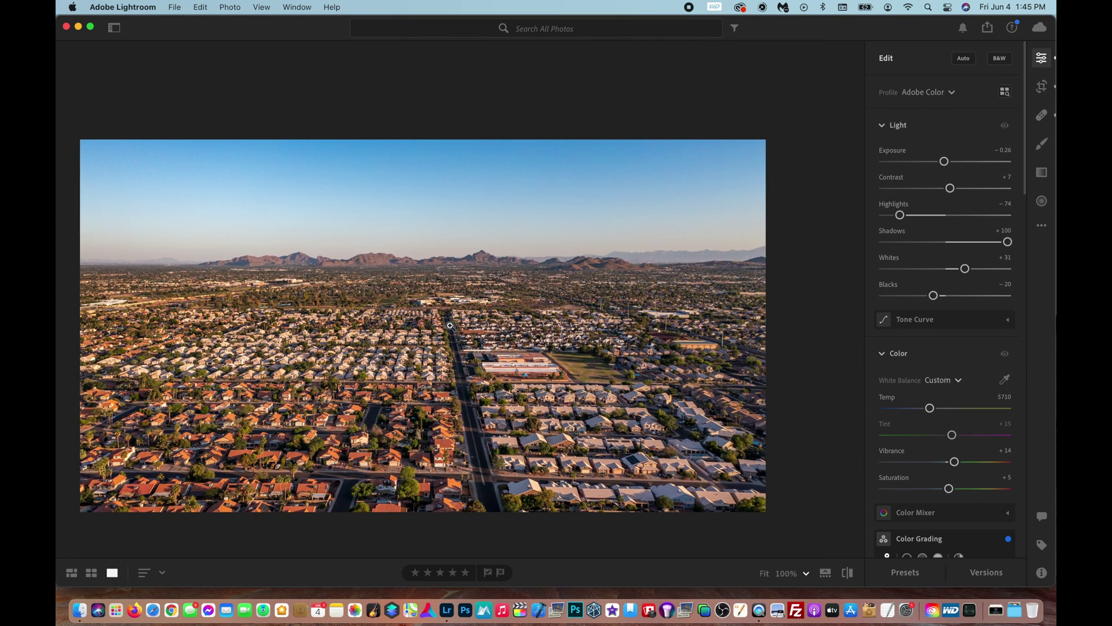
click(597, 372)
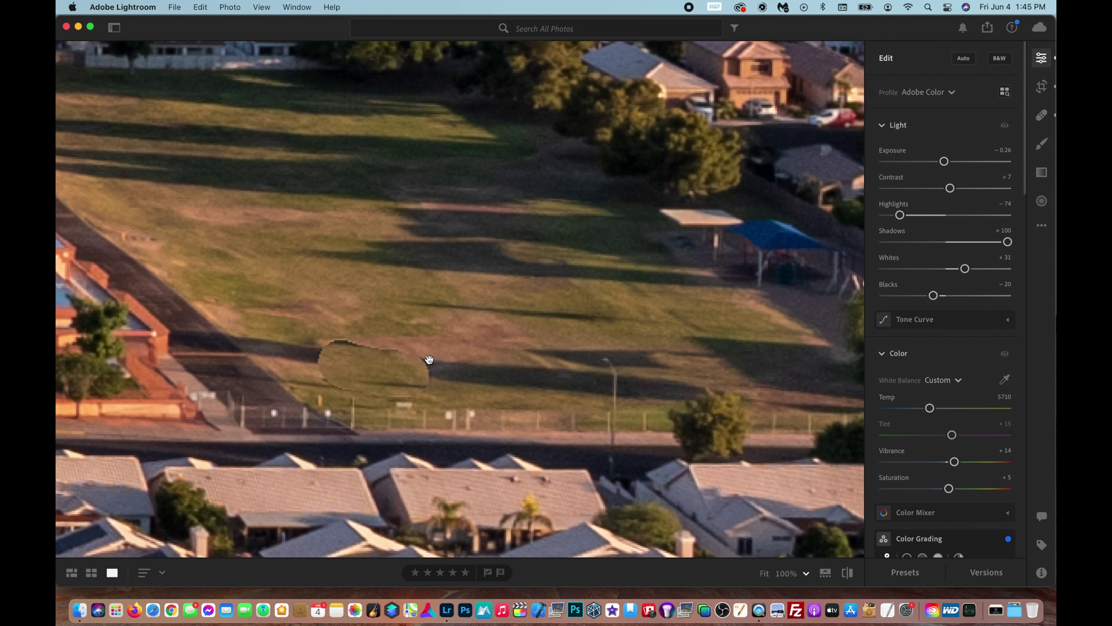
Paint a local adjustment brush mask over the school buildings.
click(429, 360)
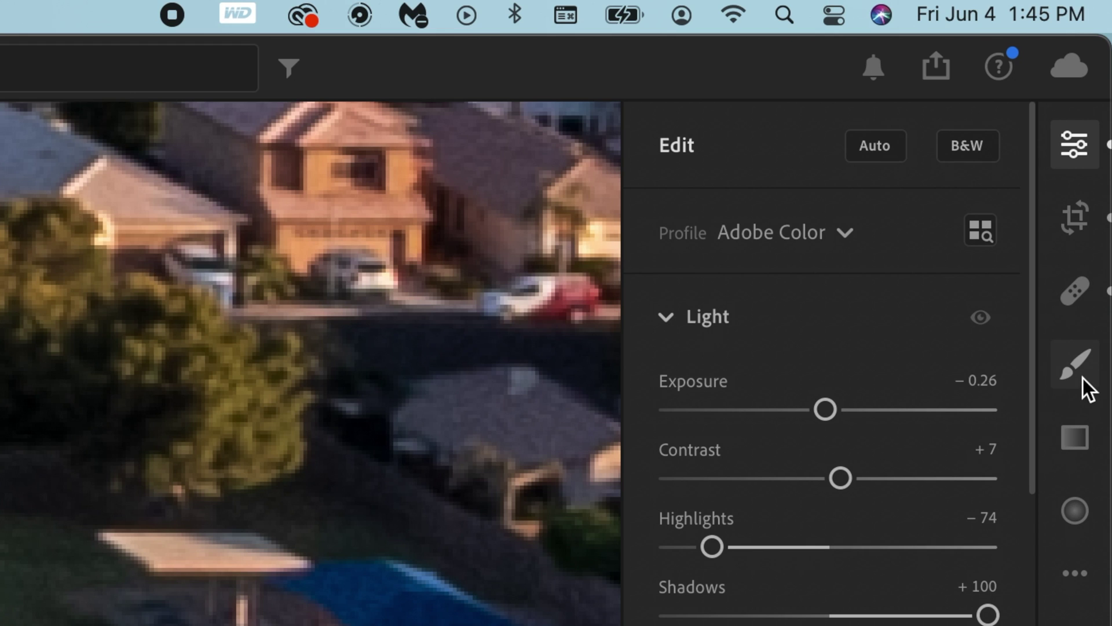
click(1075, 364)
key(z)
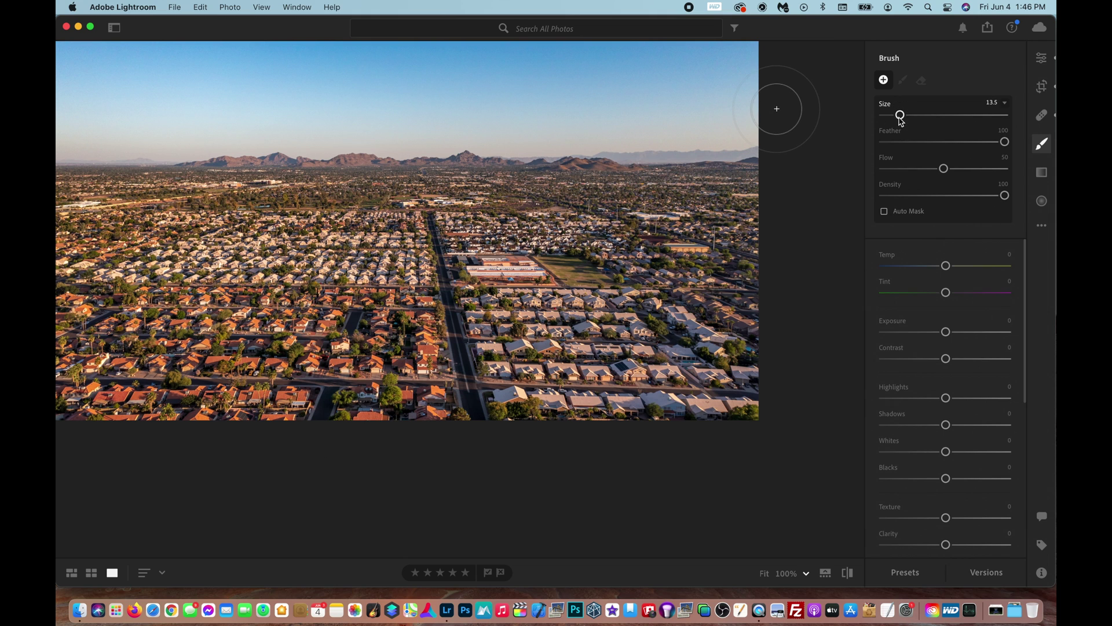
drag(489, 263, 514, 264)
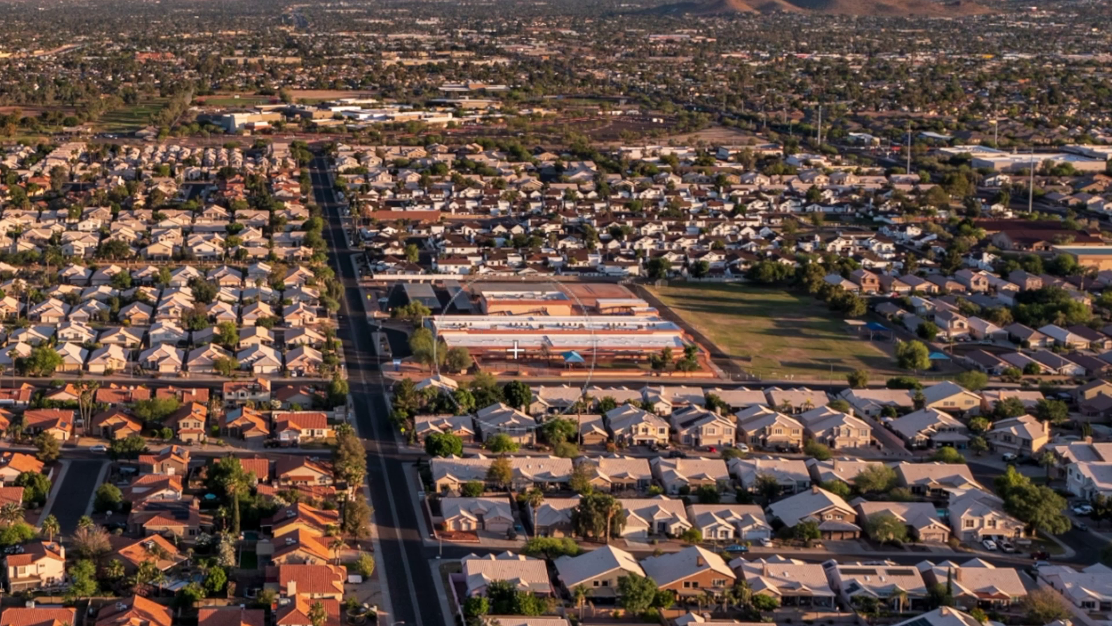
click(494, 265)
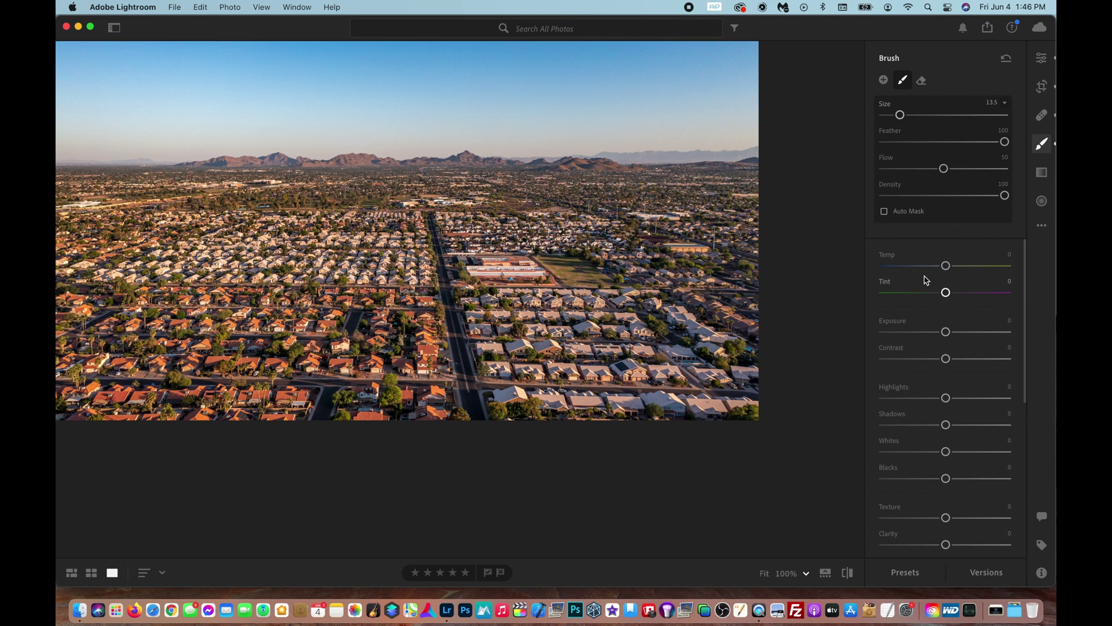
Raise the brushed area's Exposure to +0.64 and Shadows to +3.
drag(946, 331, 962, 334)
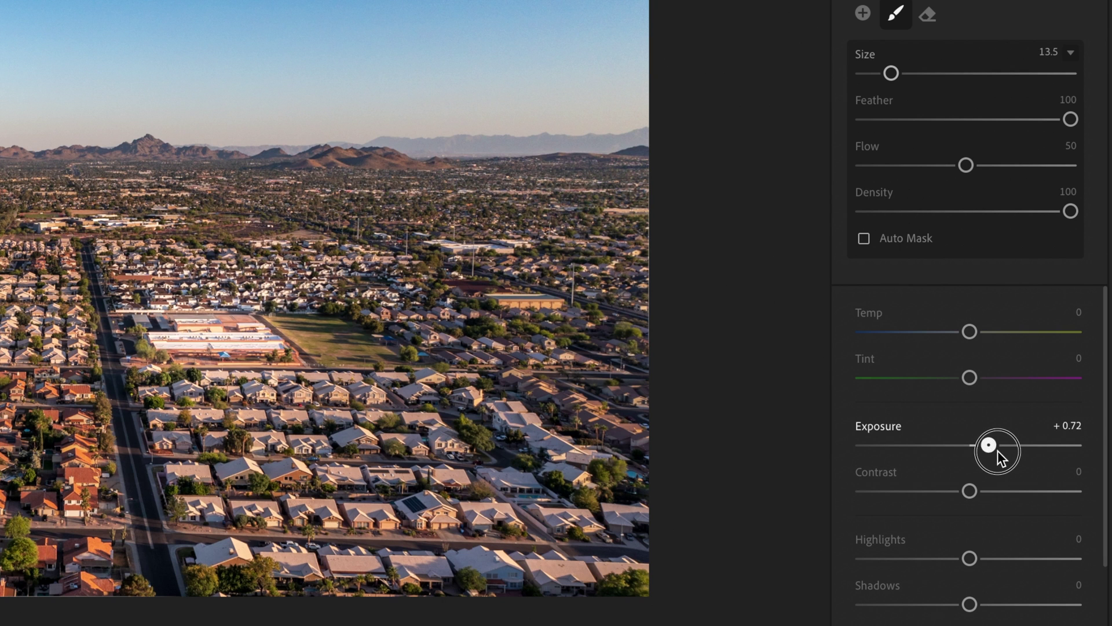
mouse_move(997, 450)
mouse_down()
mouse_move(1009, 452)
mouse_move(972, 457)
mouse_move(1016, 457)
mouse_move(989, 458)
mouse_up()
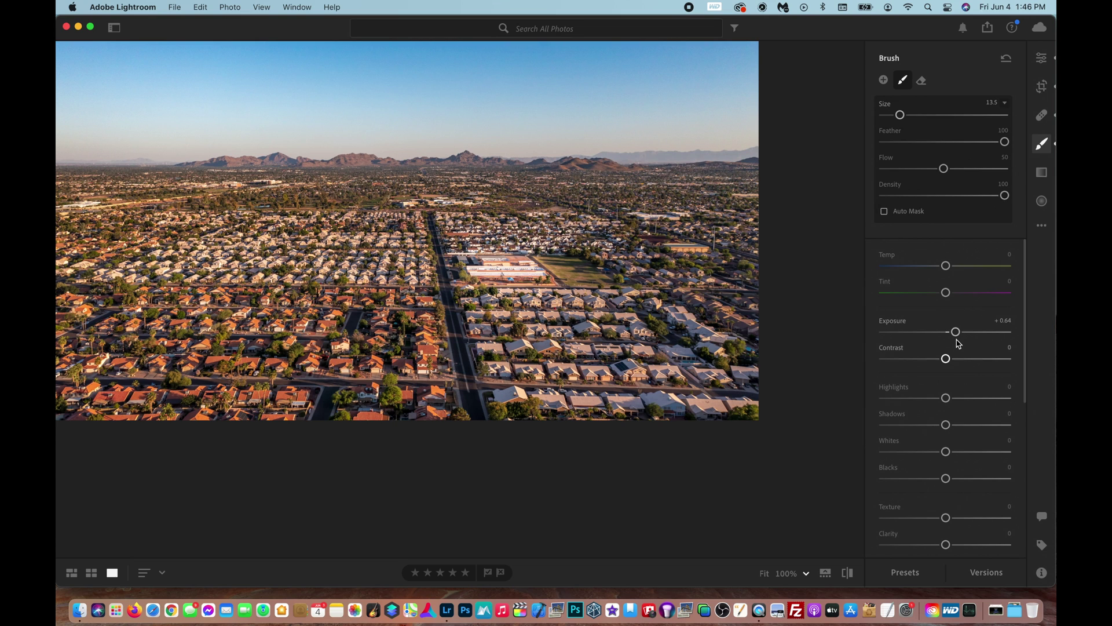
drag(945, 423, 948, 423)
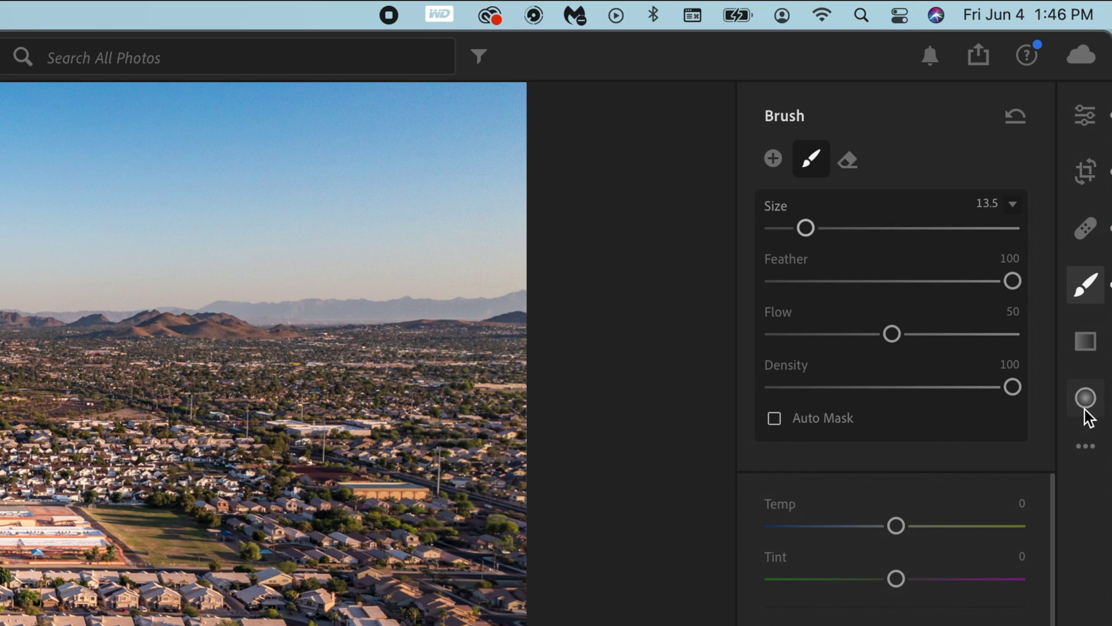
click(1092, 356)
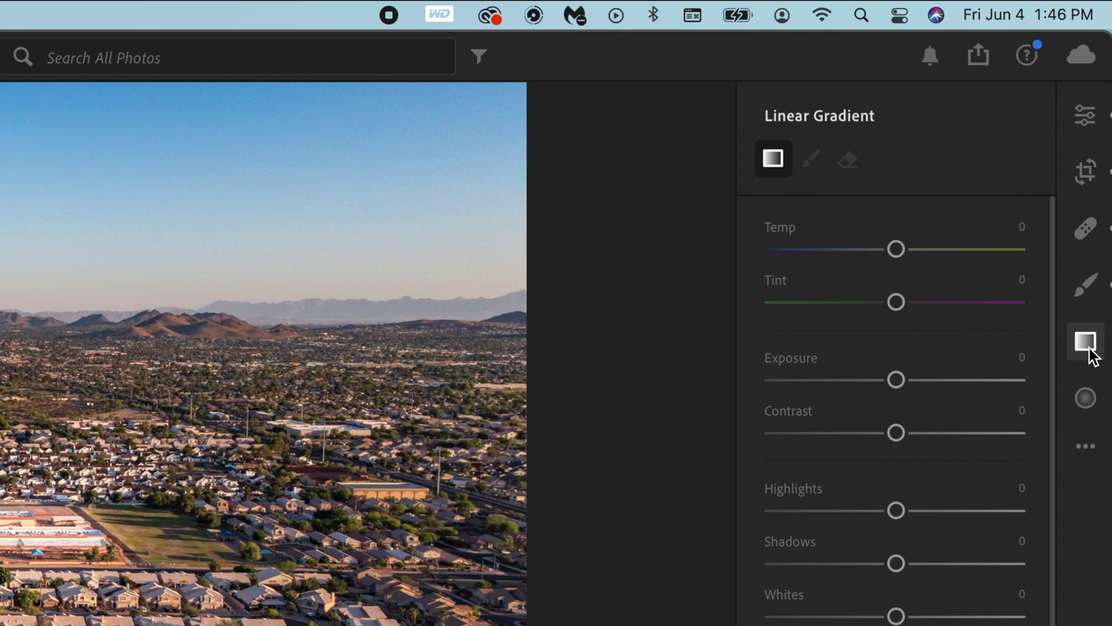
View the Radial Gradient controls, then return to the main Edit panel.
click(1087, 397)
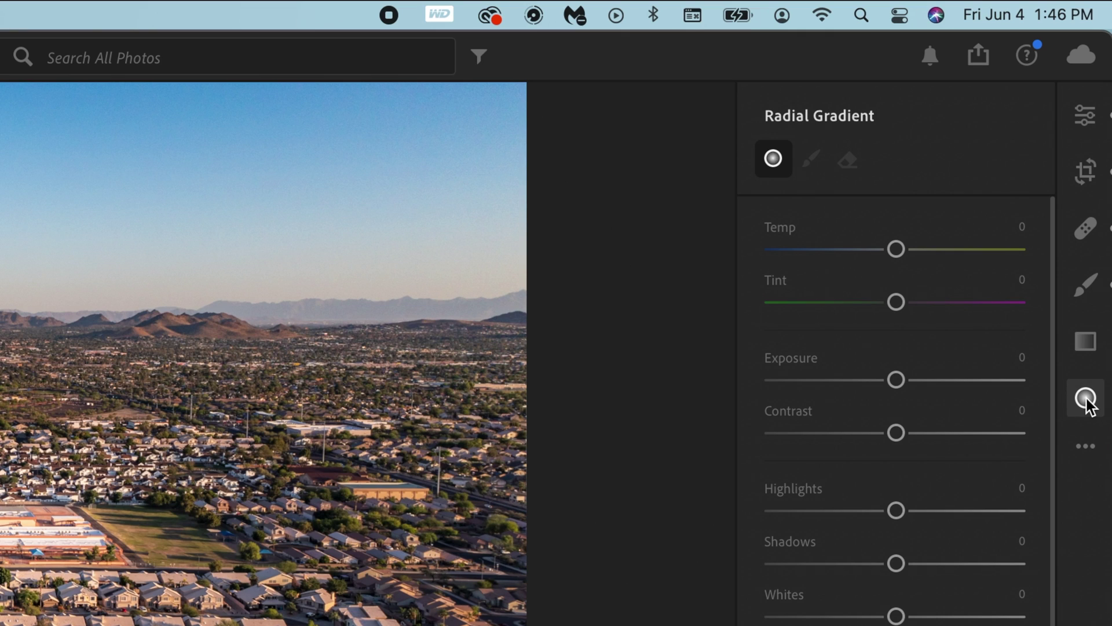
click(1086, 125)
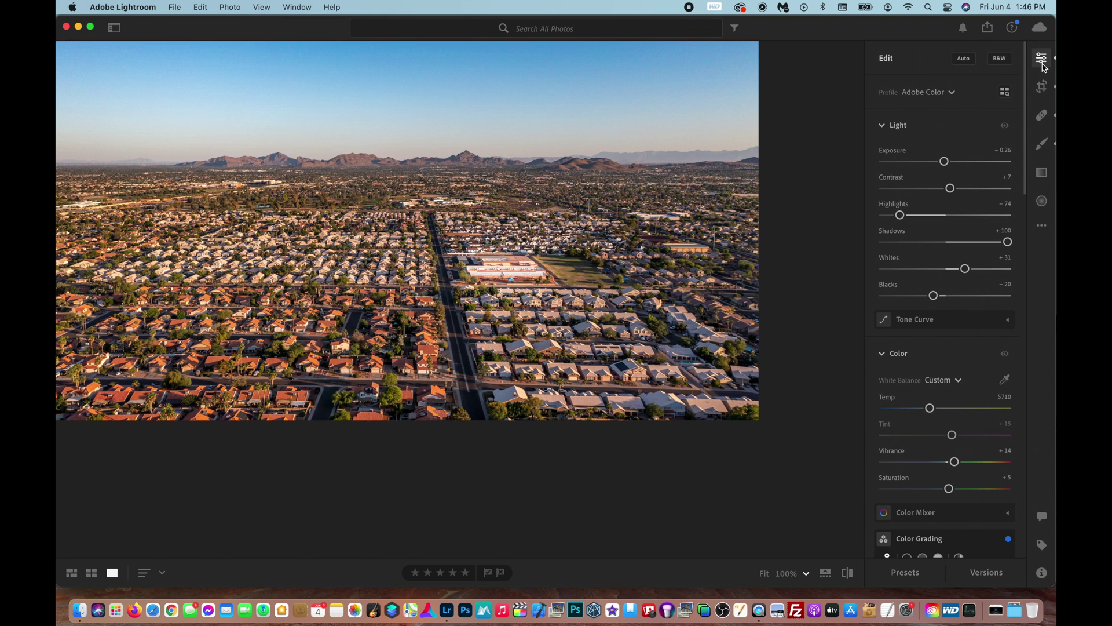
click(564, 288)
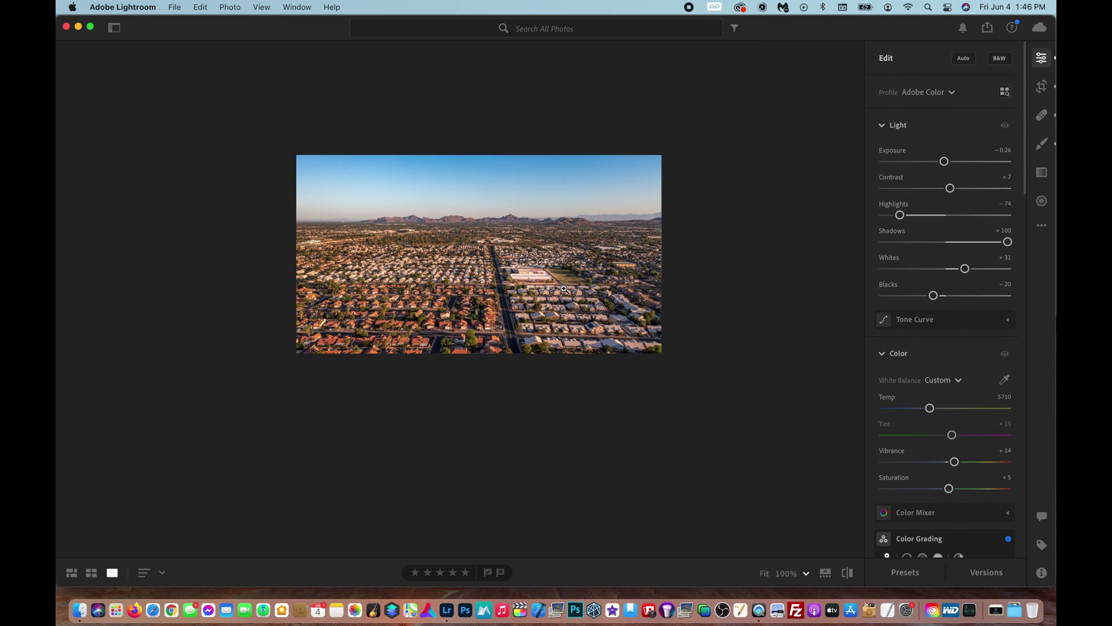
drag(564, 288, 610, 363)
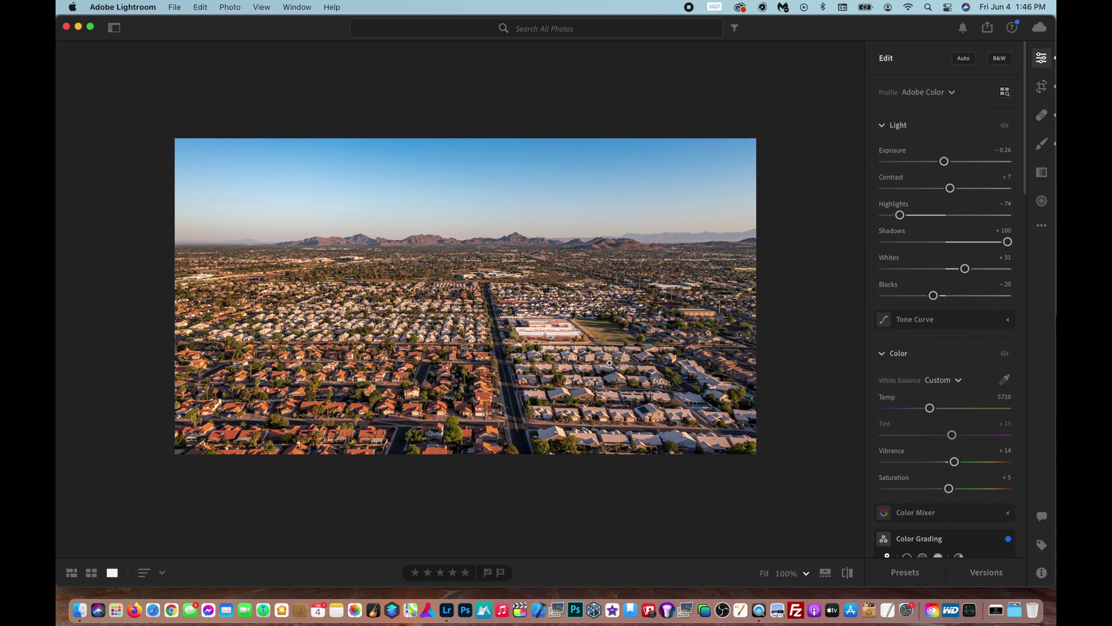